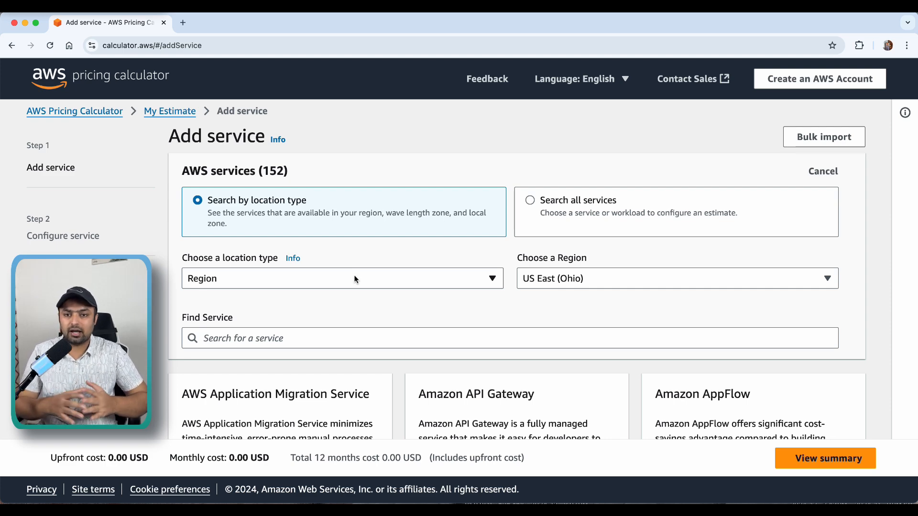
- Compare the search-all-services mode with searching by location type on the Add service page
scroll(383, 277, down, 4)
scroll(384, 277, up, 2)
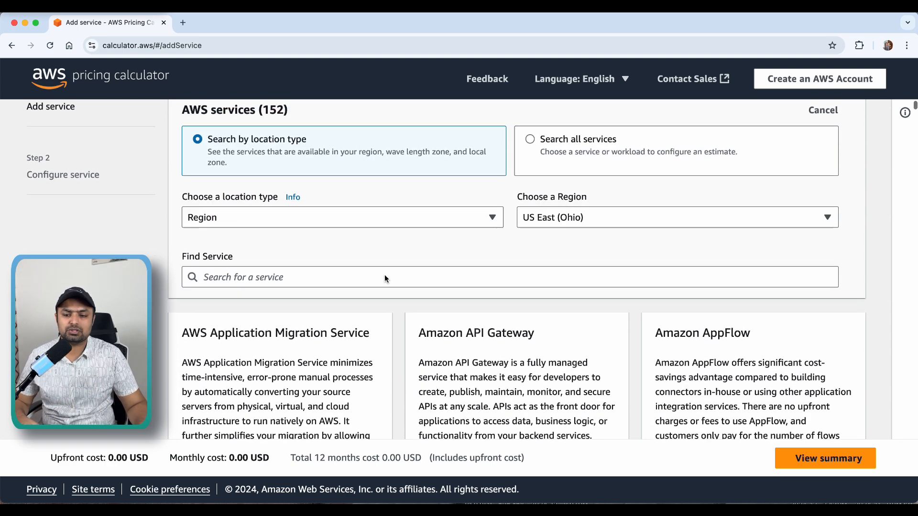
scroll(384, 276, up, 1)
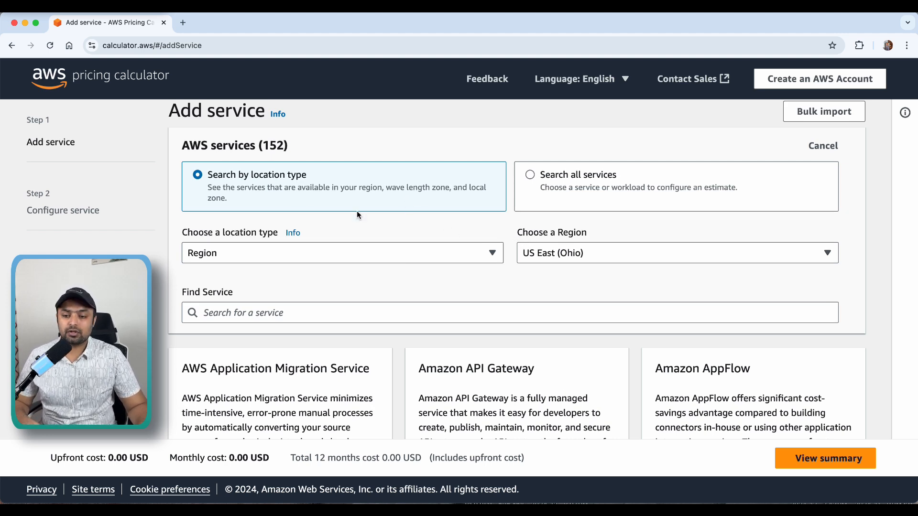
scroll(357, 215, up, 1)
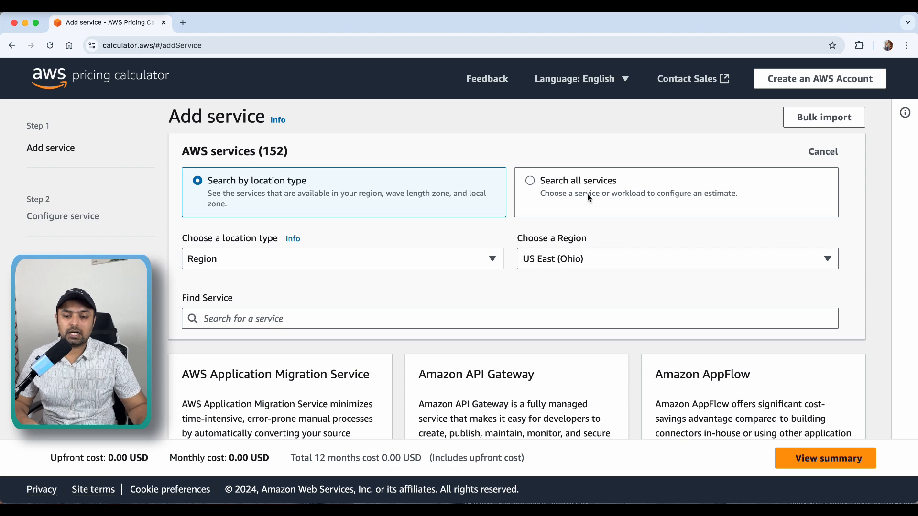
click(538, 196)
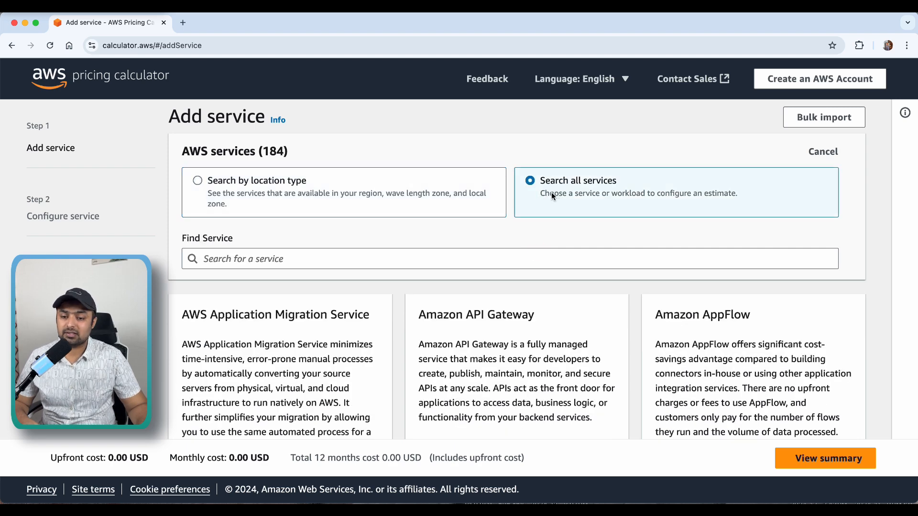
click(377, 190)
scroll(458, 218, down, 1)
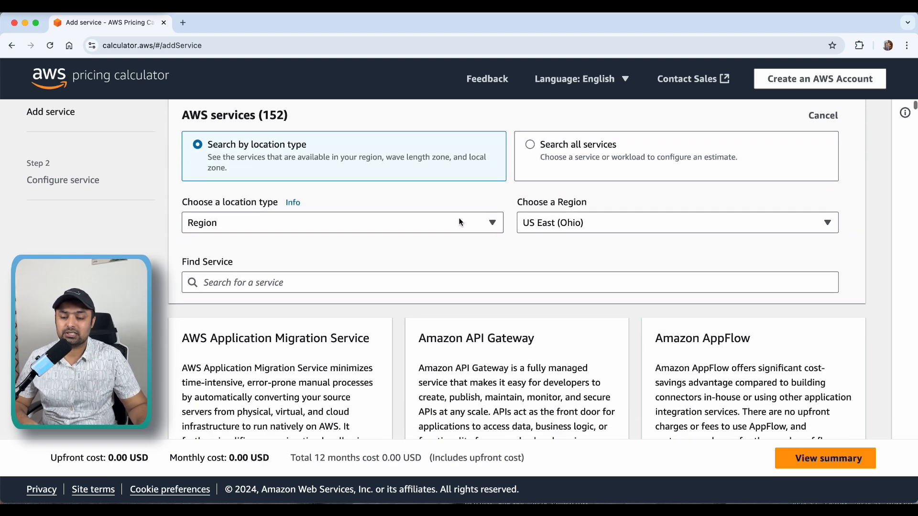
- Review the available location types and the list of regions for the service search
click(443, 223)
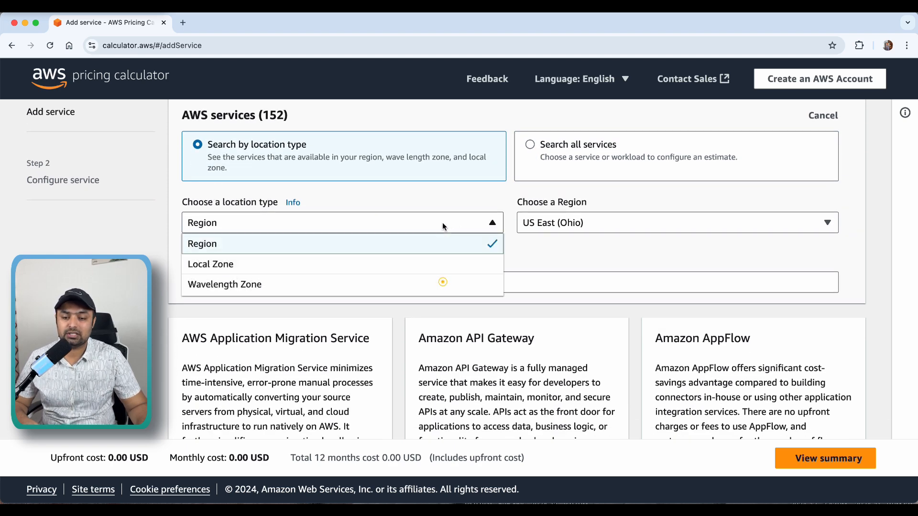
click(538, 234)
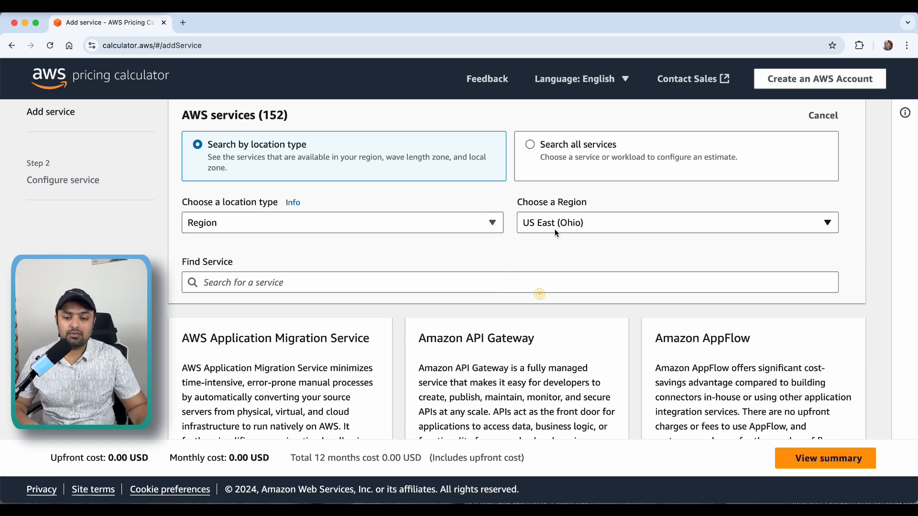
click(590, 227)
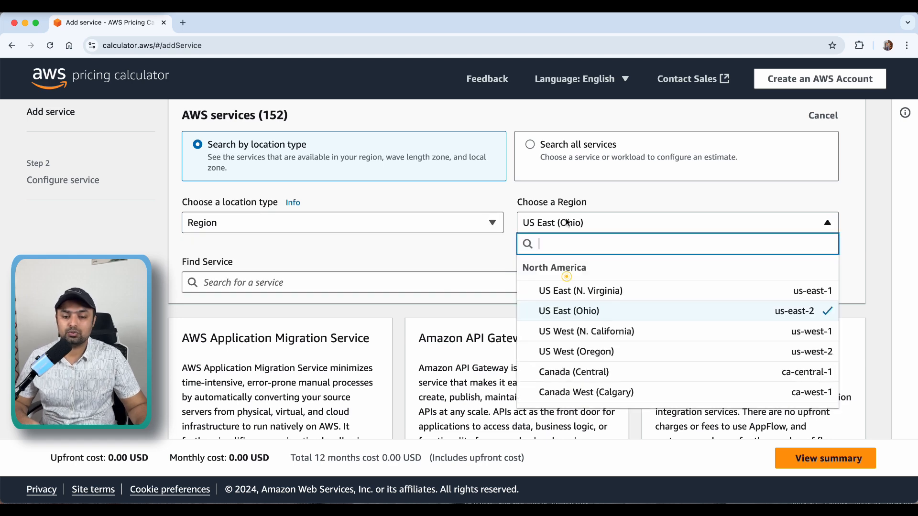
click(439, 241)
scroll(475, 241, down, 3)
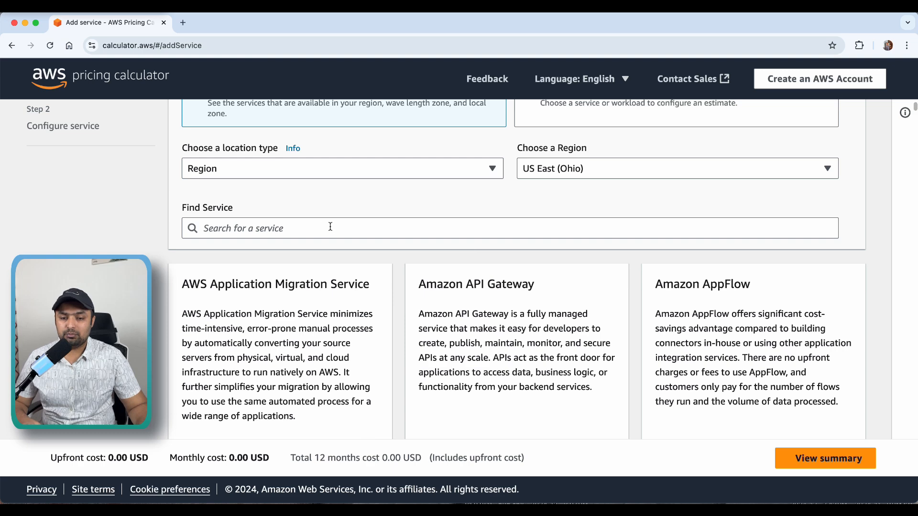
scroll(534, 170, down, 2)
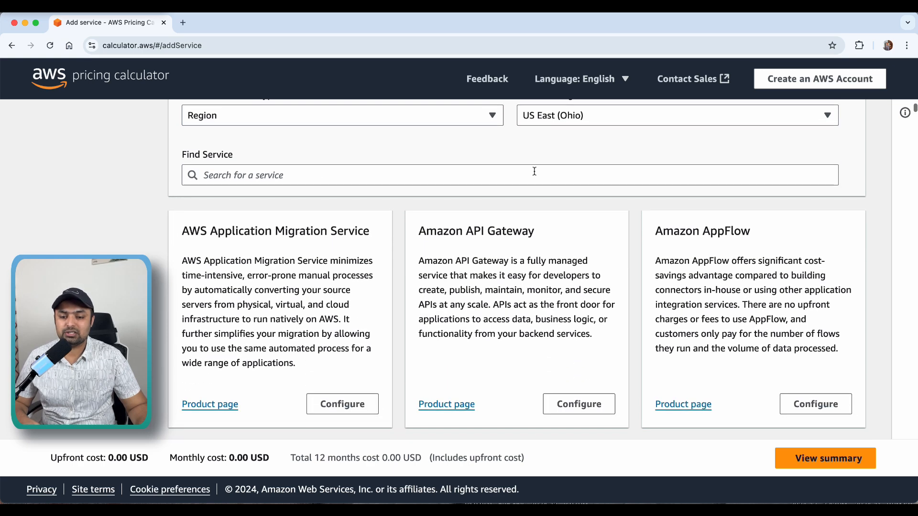
scroll(535, 171, up, 1)
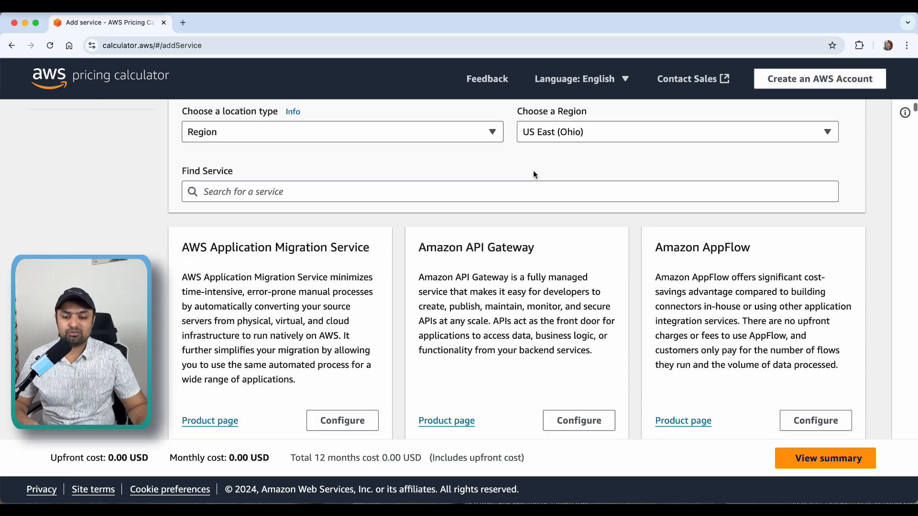
scroll(534, 173, down, 1)
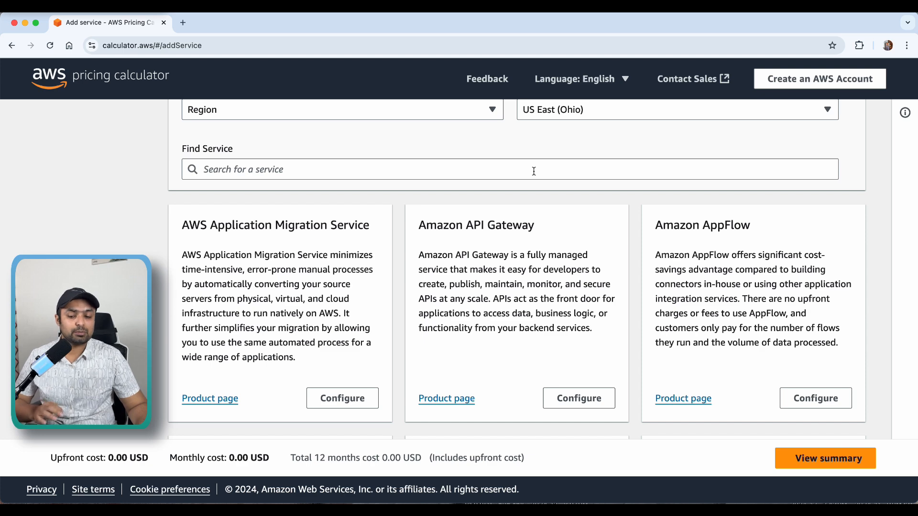
- Search the services for "ec2" and start configuring an Amazon EC2 estimate
scroll(282, 191, up, 1)
click(283, 191)
text(ec2)
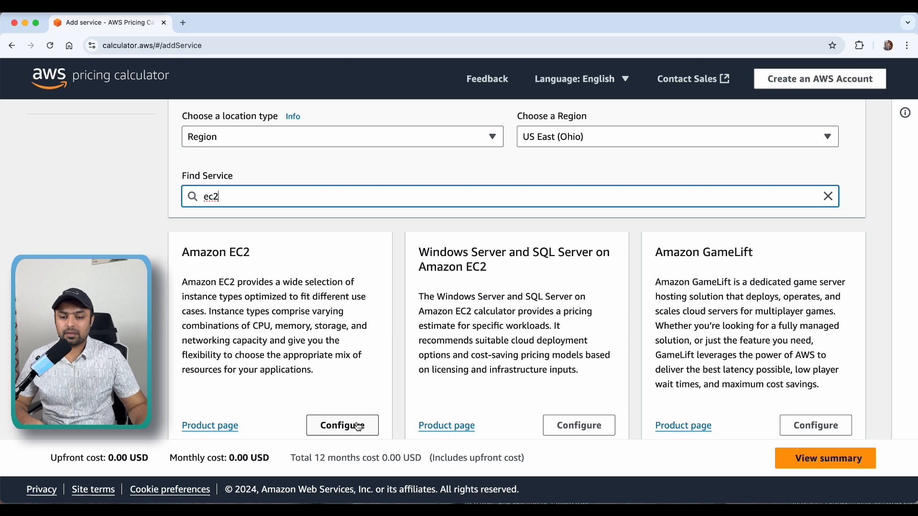
scroll(330, 418, down, 1)
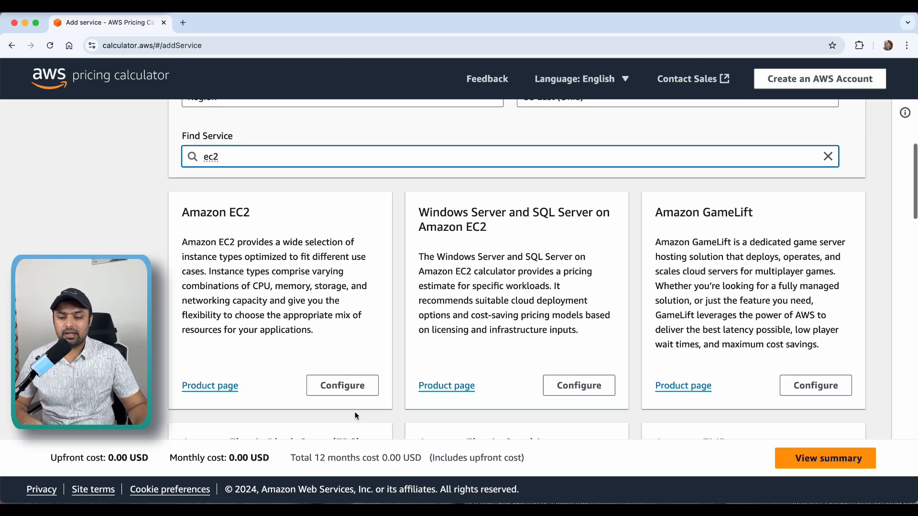
scroll(285, 352, down, 1)
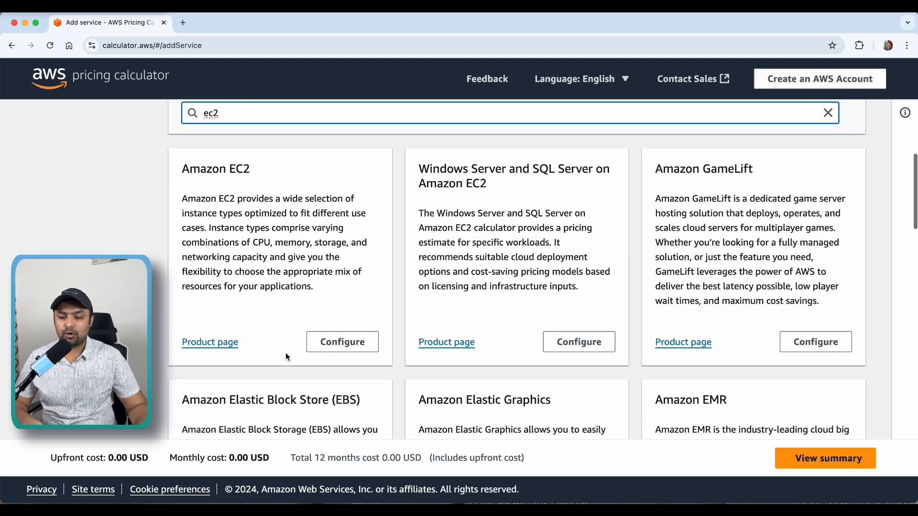
click(321, 343)
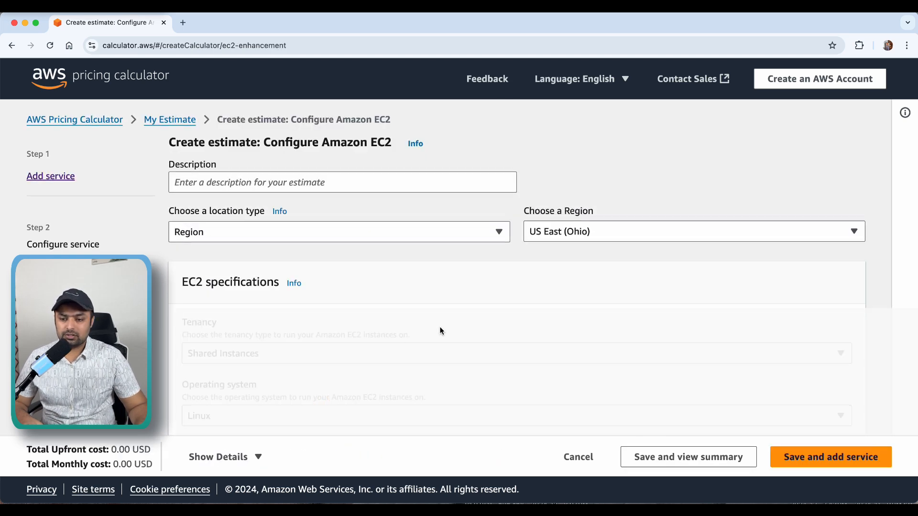
- Review the EC2 tenancy choices and the operating system, workload and number-of-instances settings
scroll(438, 330, down, 1)
scroll(423, 336, down, 2)
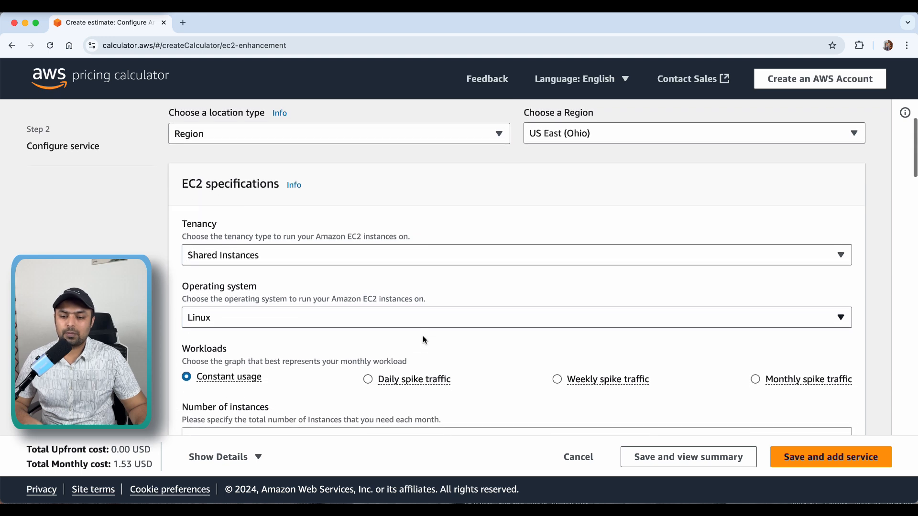
click(229, 212)
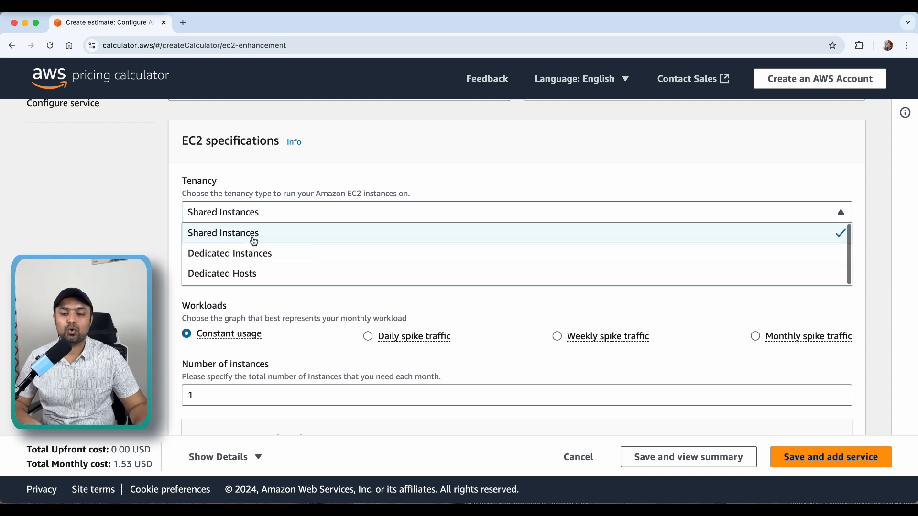
click(252, 296)
scroll(152, 280, down, 3)
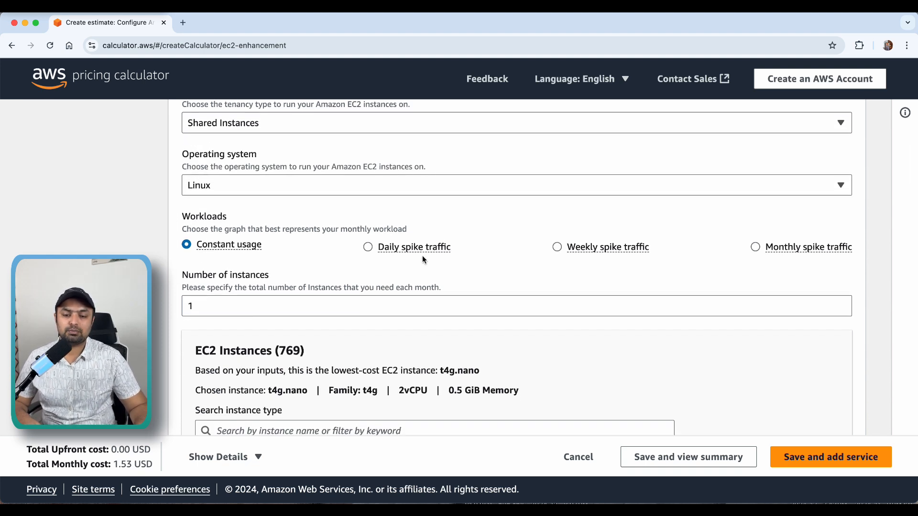
scroll(320, 253, down, 1)
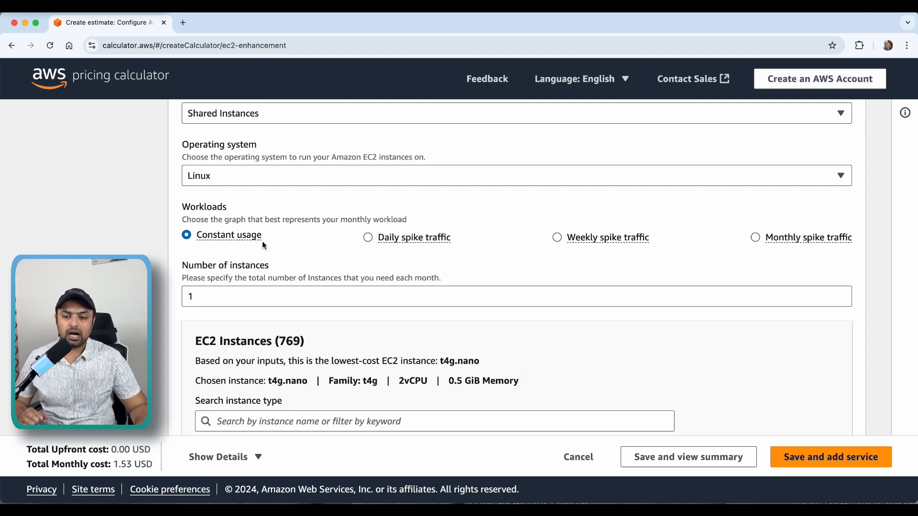
scroll(333, 244, down, 3)
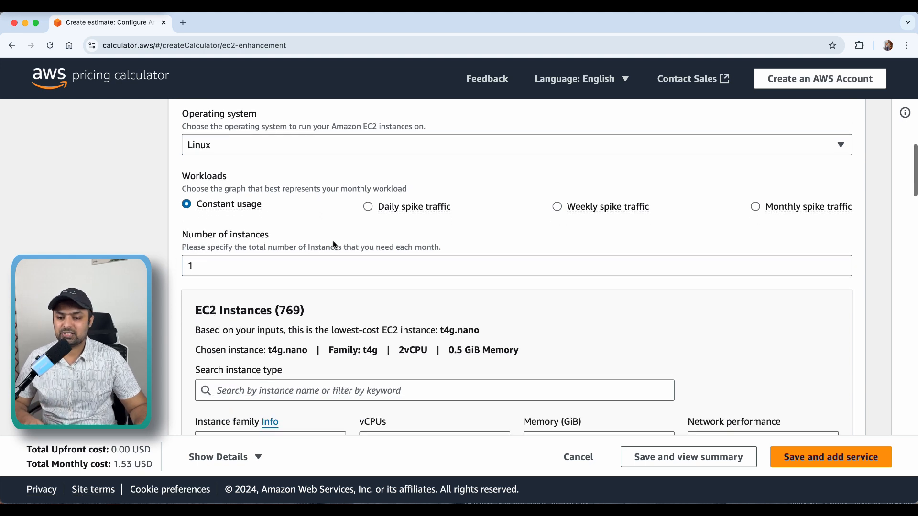
click(256, 241)
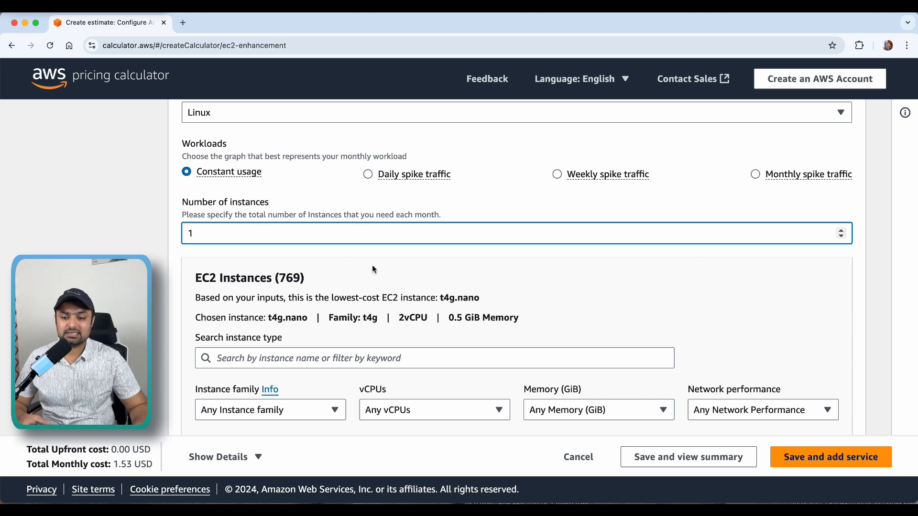
scroll(372, 265, down, 5)
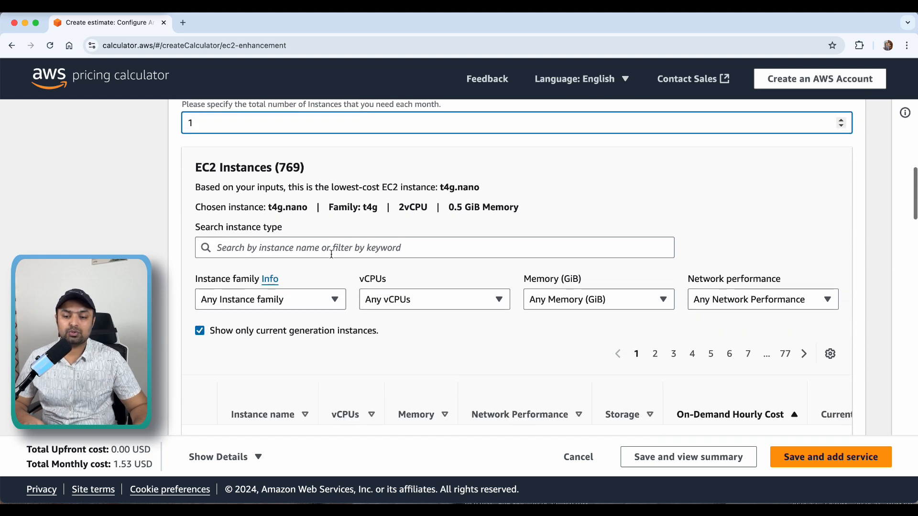
click(330, 255)
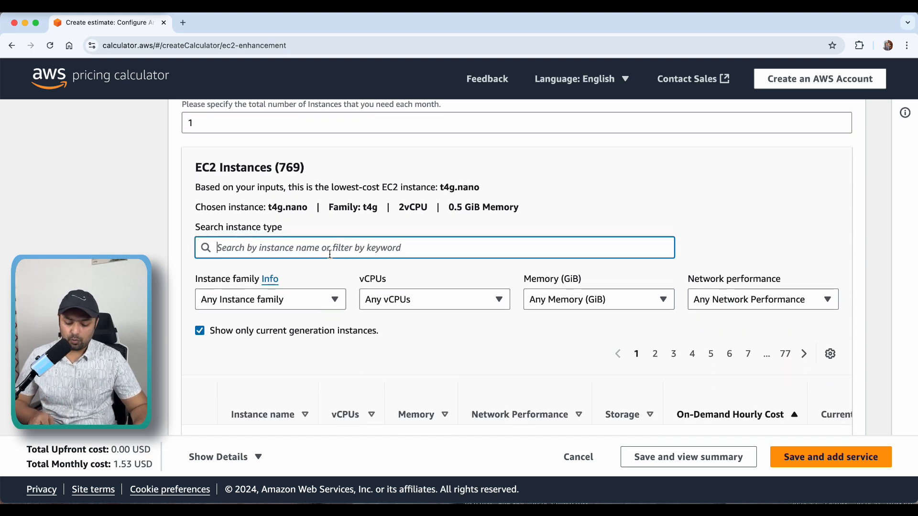
text(t)
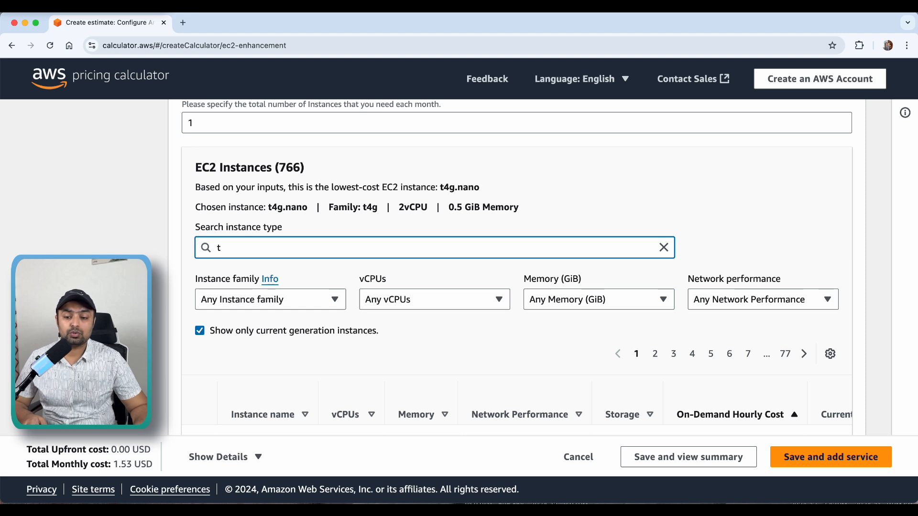
text(2.mde)
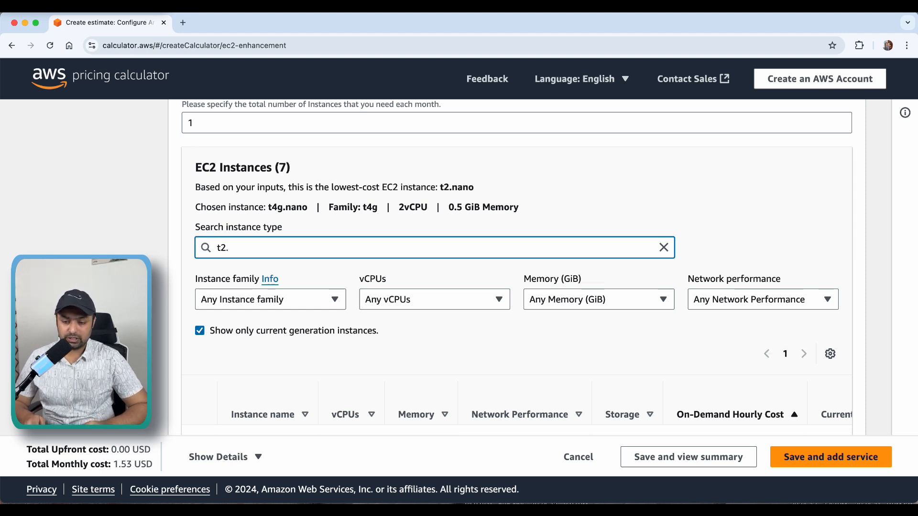
key(BackSpace)
key(BackSpace)
key(BackSpace)
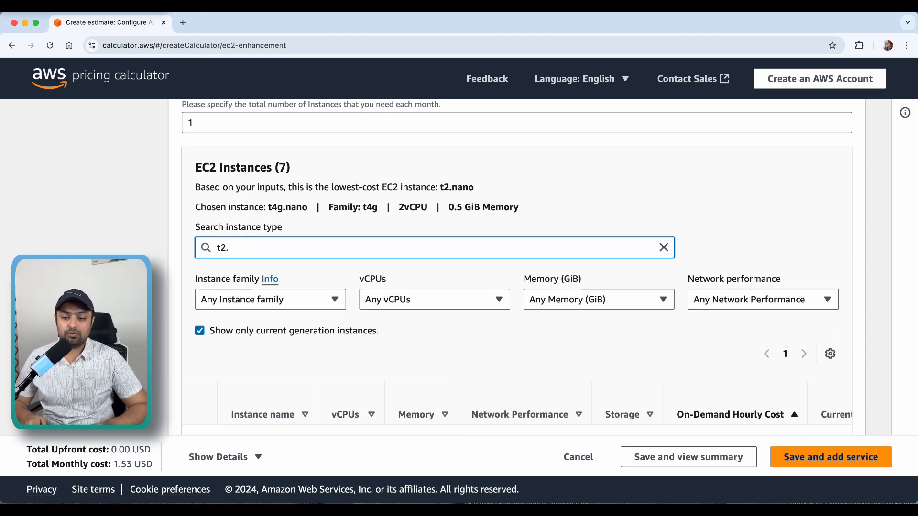
key(BackSpace)
key(BackSpace)
key(BackSpace)
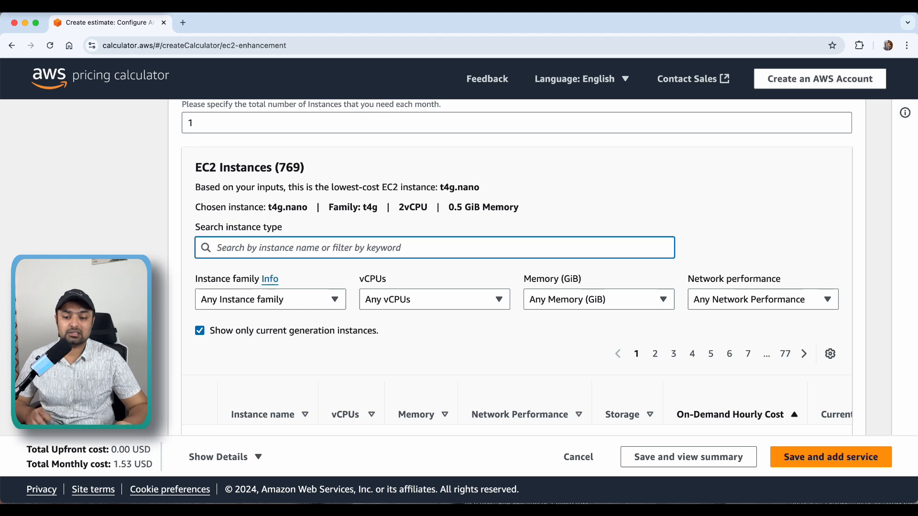
- Filter the EC2 instance list to the t3 instance family
click(275, 300)
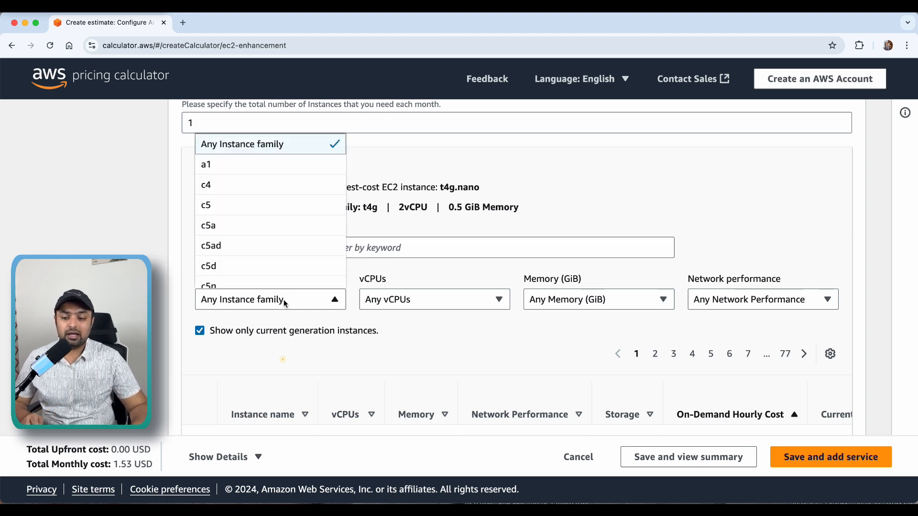
scroll(279, 269, down, 3)
scroll(273, 254, up, 3)
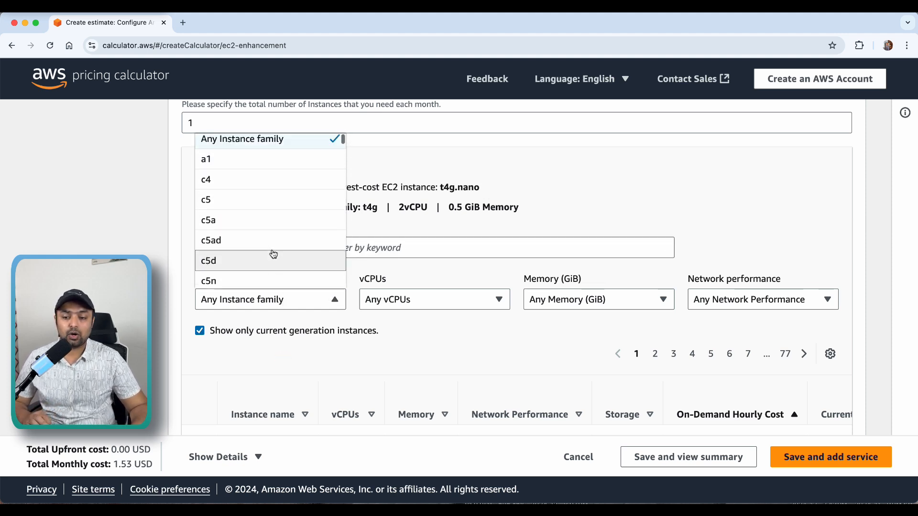
scroll(273, 254, down, 5)
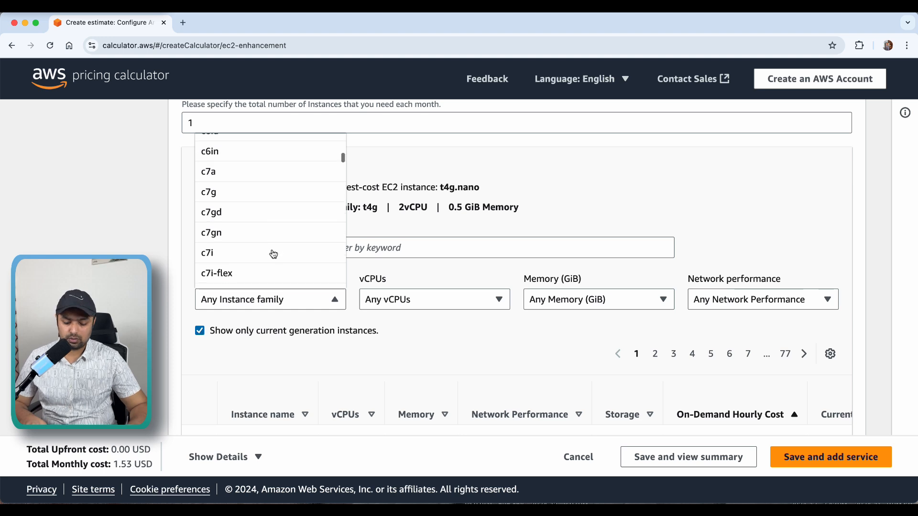
key(t)
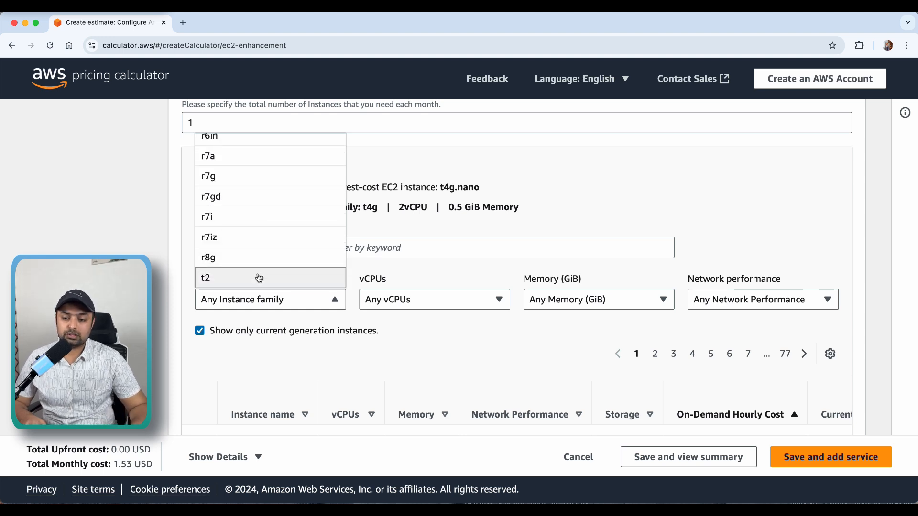
scroll(258, 276, down, 2)
click(244, 269)
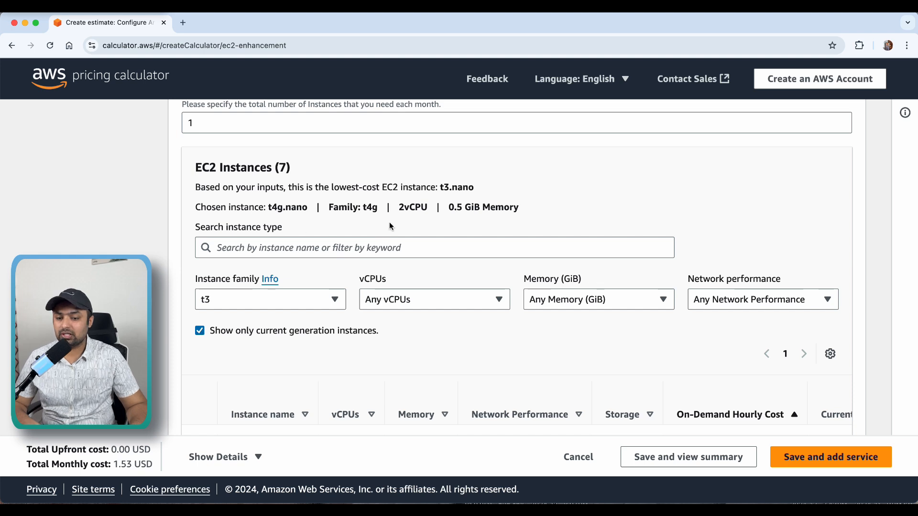
- Review the vCPU filter choices for the EC2 instance list, leaving the filter unset
scroll(321, 306, down, 1)
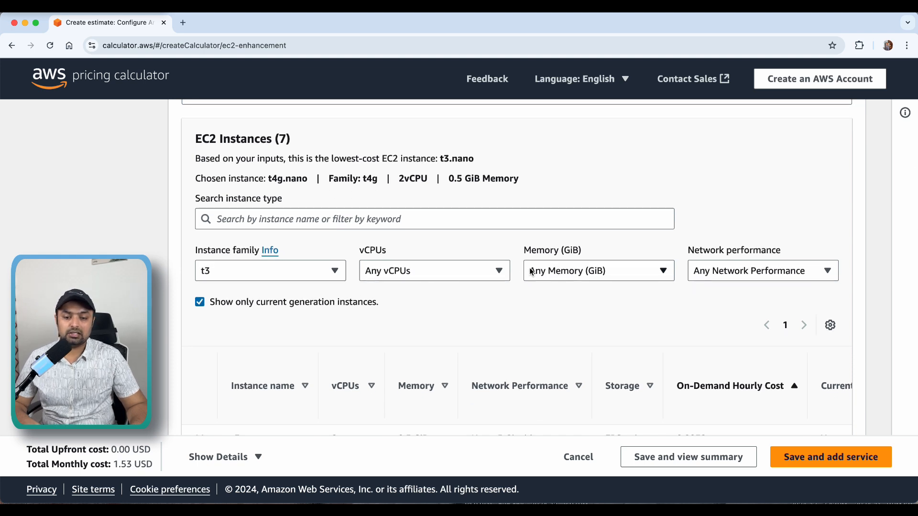
click(485, 270)
scroll(437, 252, down, 1)
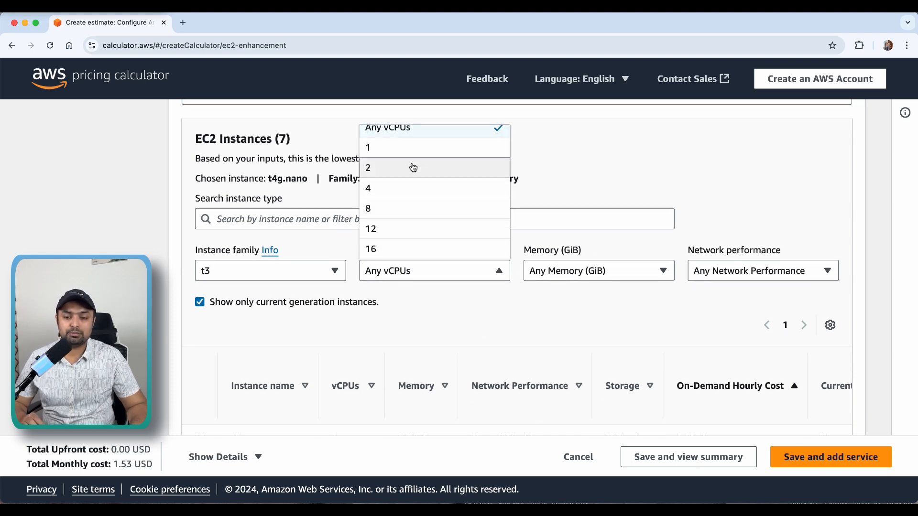
click(446, 327)
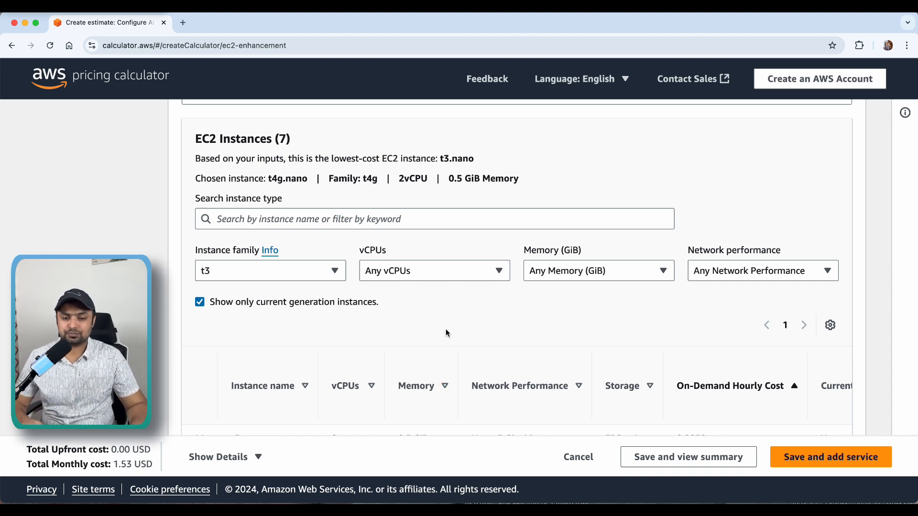
- Select the t3.medium instance for the estimate
scroll(446, 328, down, 3)
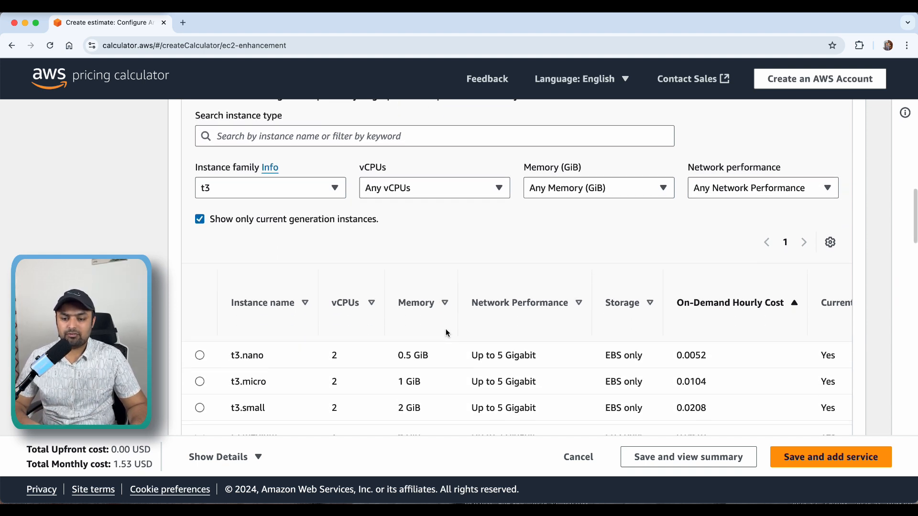
scroll(438, 330, down, 3)
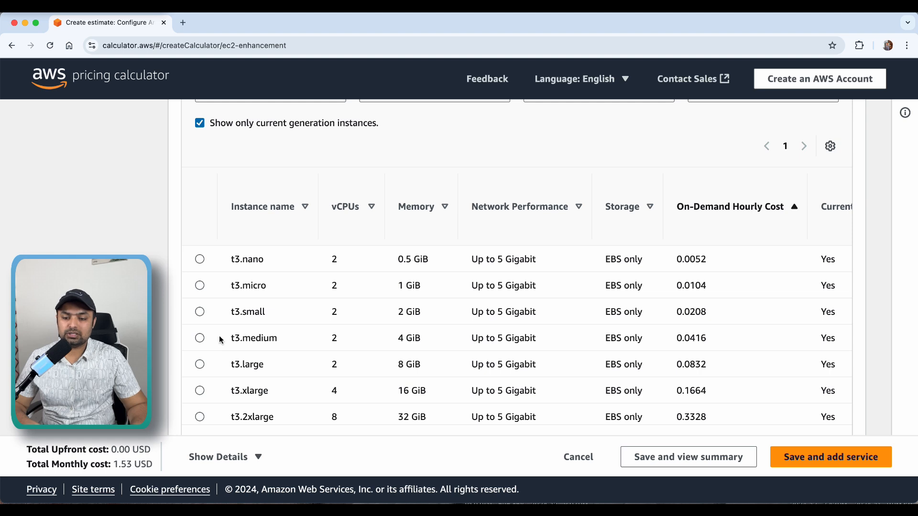
click(199, 338)
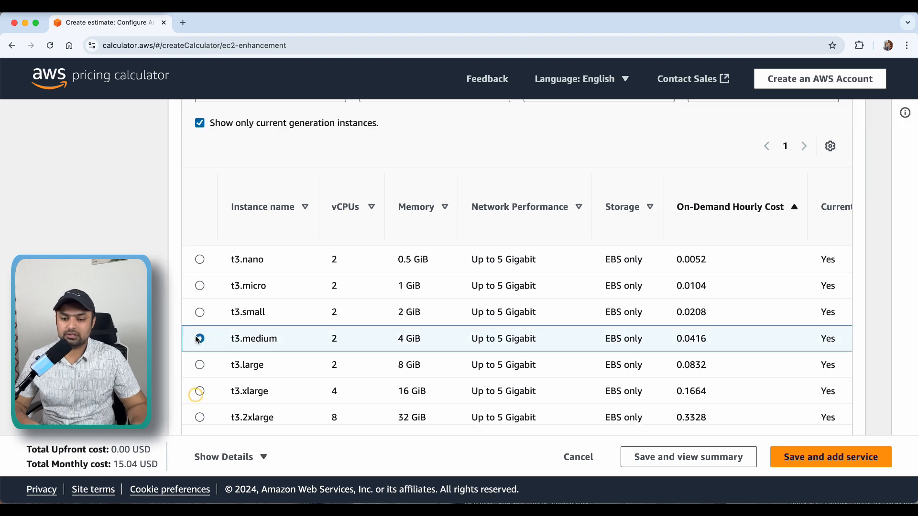
- Examine the t3.medium row's vCPUs, memory, network performance, storage, on-demand hourly cost and potential savings
scroll(331, 339, down, 2)
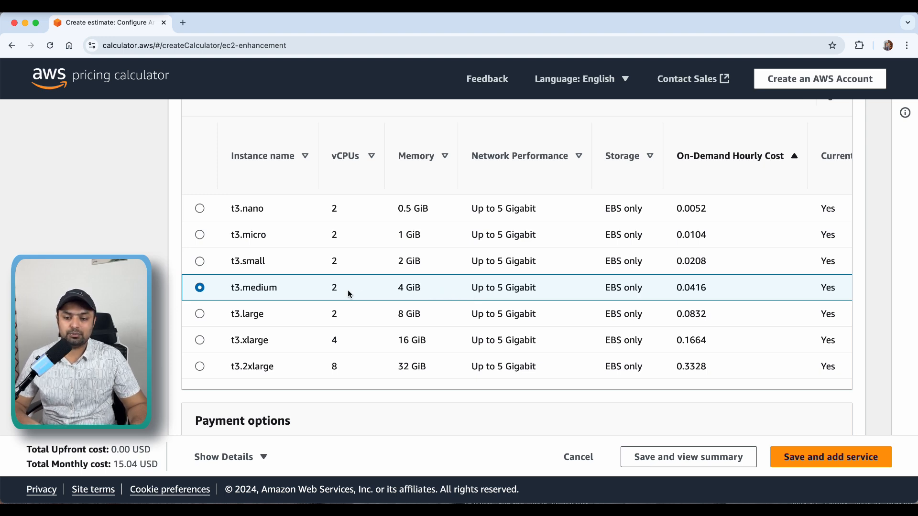
scroll(498, 293, down, 1)
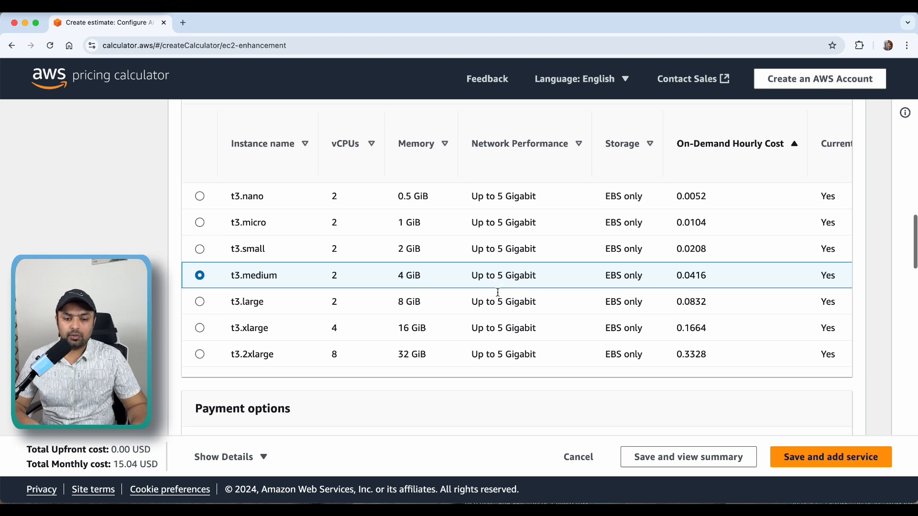
scroll(745, 283, down, 3)
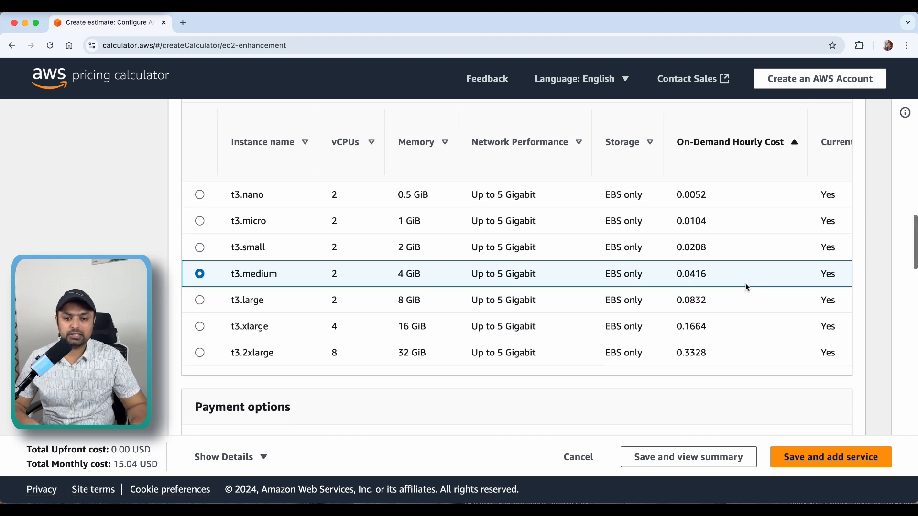
scroll(716, 261, up, 1)
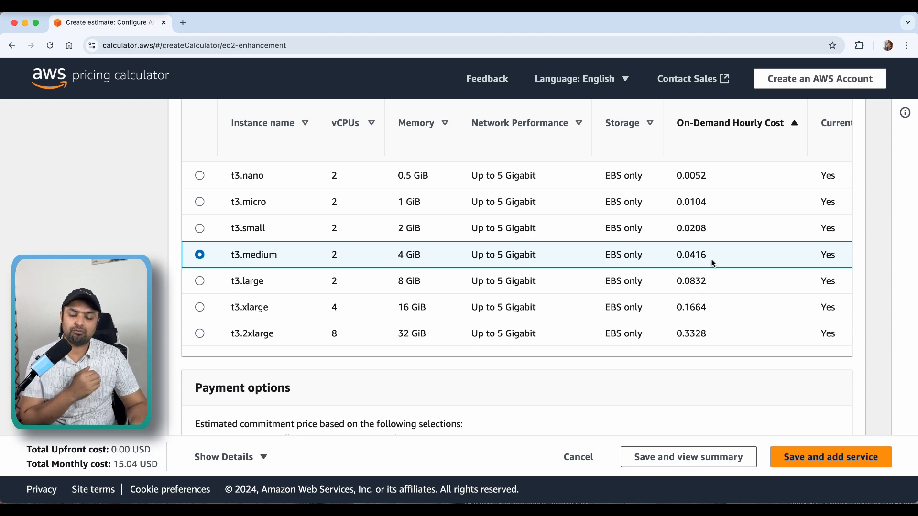
scroll(715, 262, down, 1)
scroll(714, 262, right, 3)
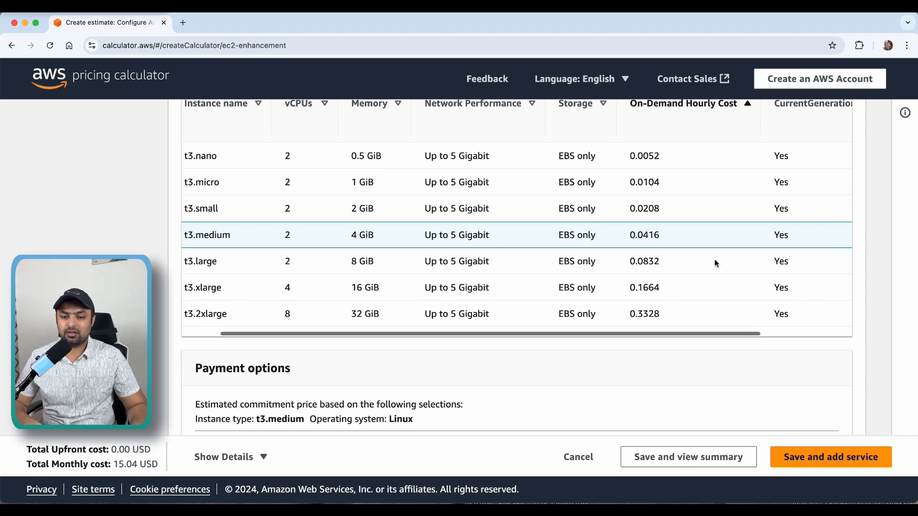
scroll(714, 263, right, 1)
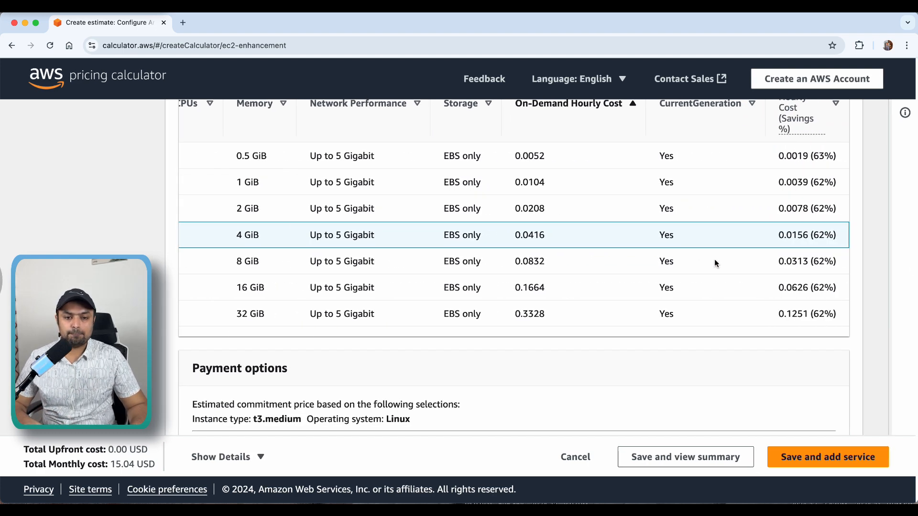
scroll(770, 263, down, 1)
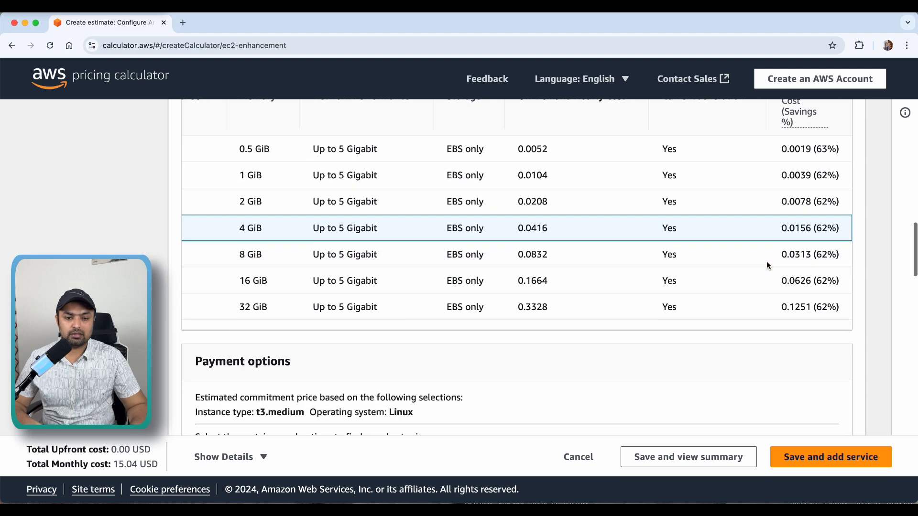
scroll(730, 264, left, 1)
scroll(730, 264, right, 1)
scroll(730, 264, up, 1)
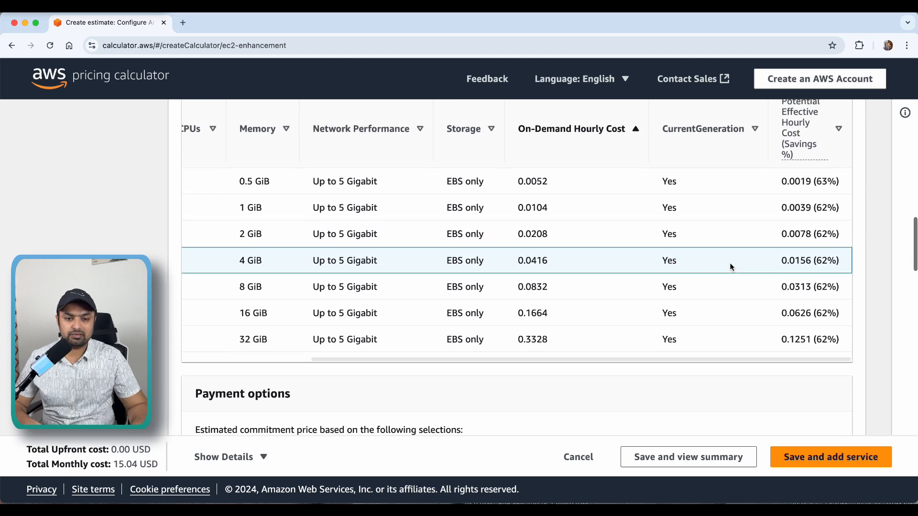
scroll(730, 262, left, 5)
- Switch the payment option for the t3.medium instance to On-Demand to see its effect on the monthly cost
scroll(732, 262, down, 3)
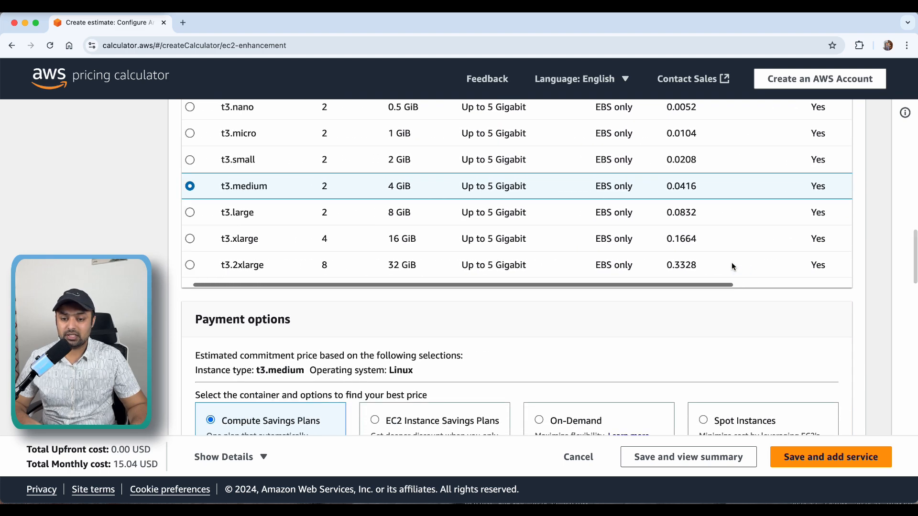
scroll(453, 339, down, 8)
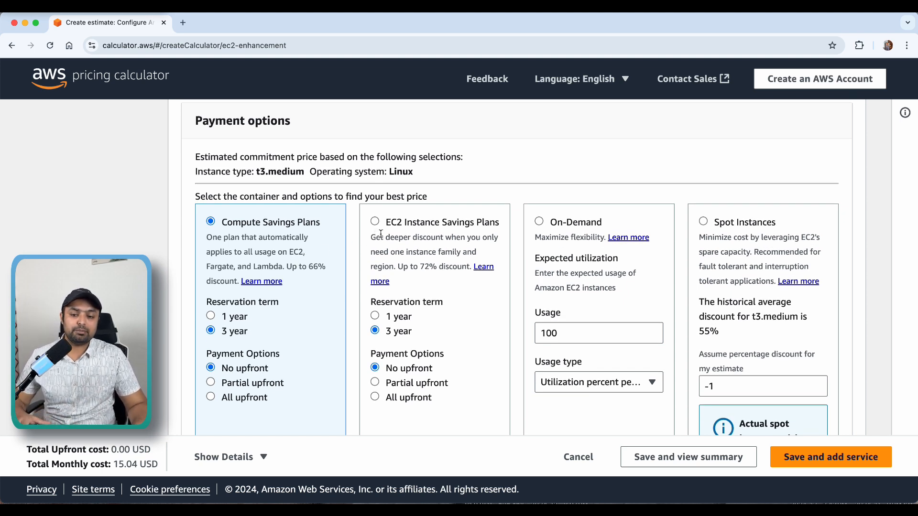
scroll(394, 234, down, 1)
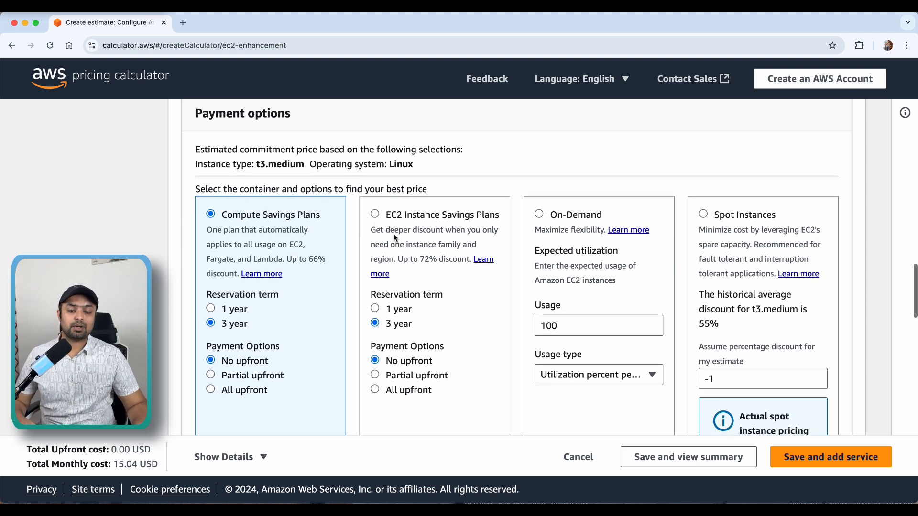
click(539, 214)
scroll(545, 258, down, 1)
scroll(547, 231, up, 1)
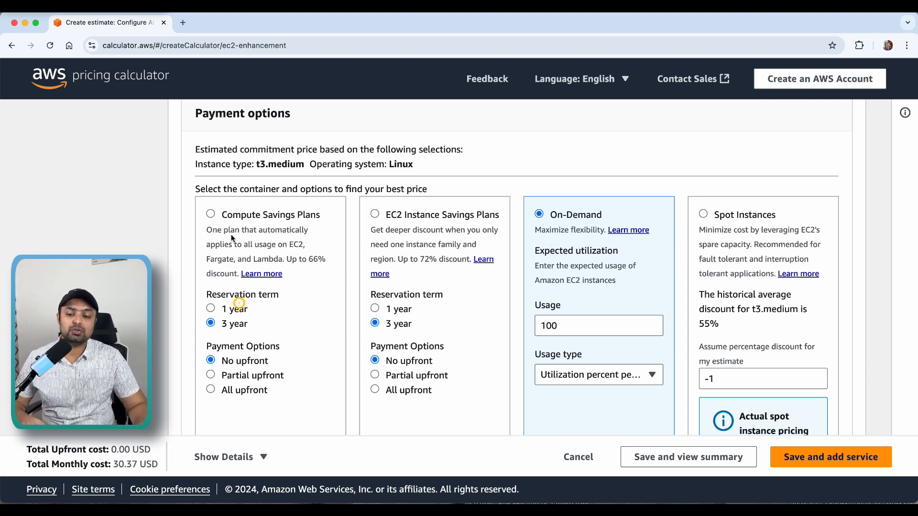
- Switch the payment option back to Compute Savings Plans and review its reservation term and upfront choices alongside the other plans
click(210, 215)
scroll(238, 230, down, 1)
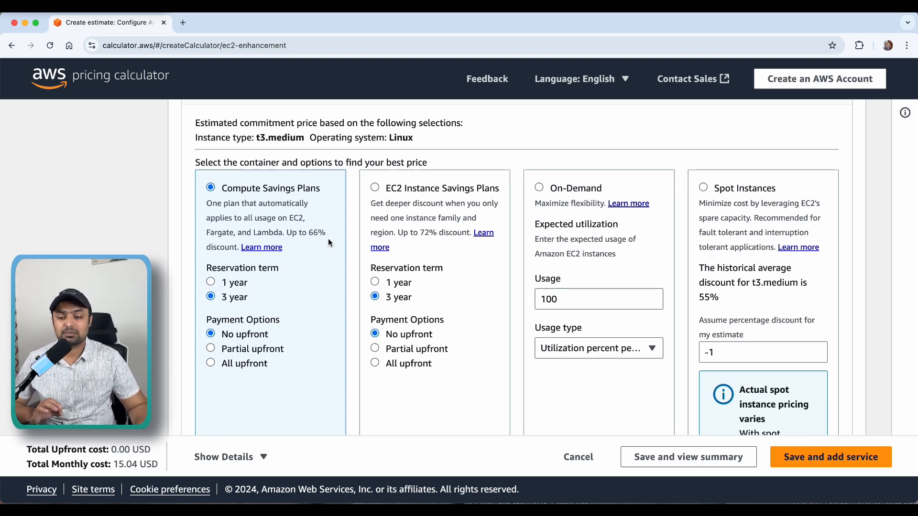
scroll(306, 243, down, 1)
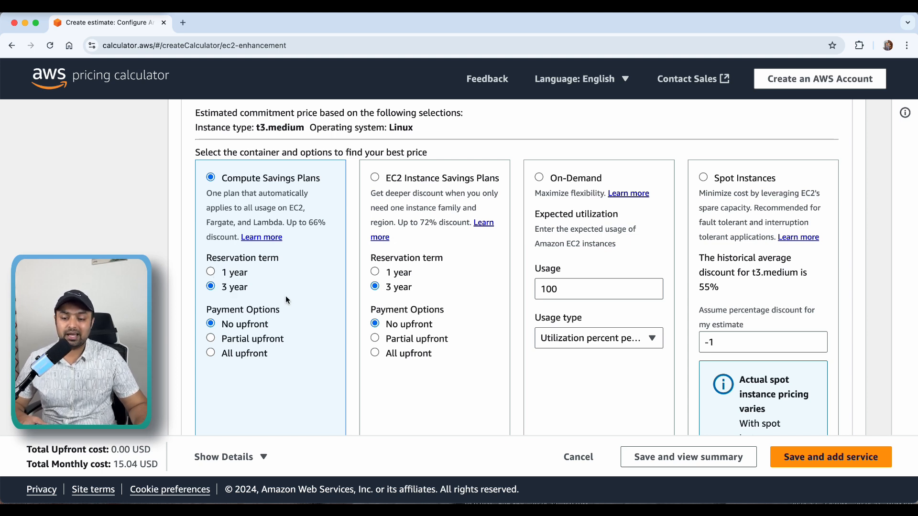
scroll(289, 301, down, 1)
scroll(336, 303, up, 1)
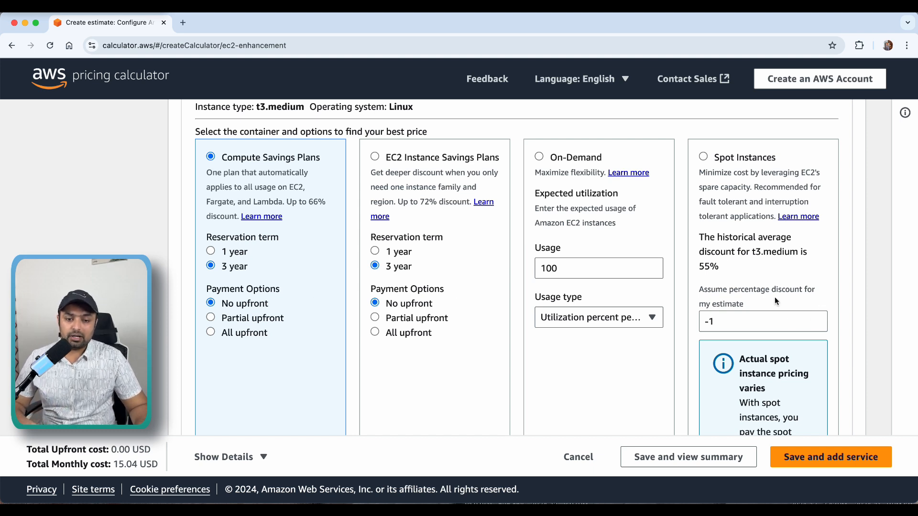
scroll(775, 298, down, 1)
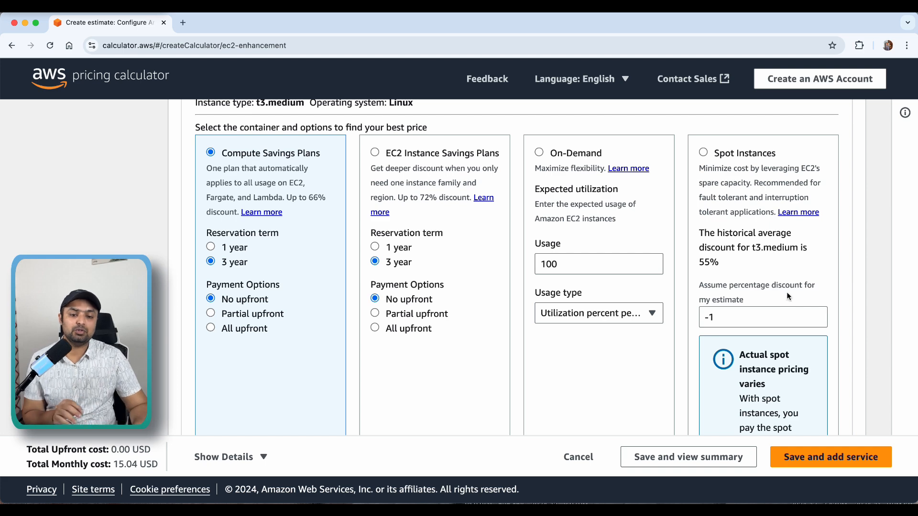
- Try the Spot Instances payment option and review its discount details
click(704, 153)
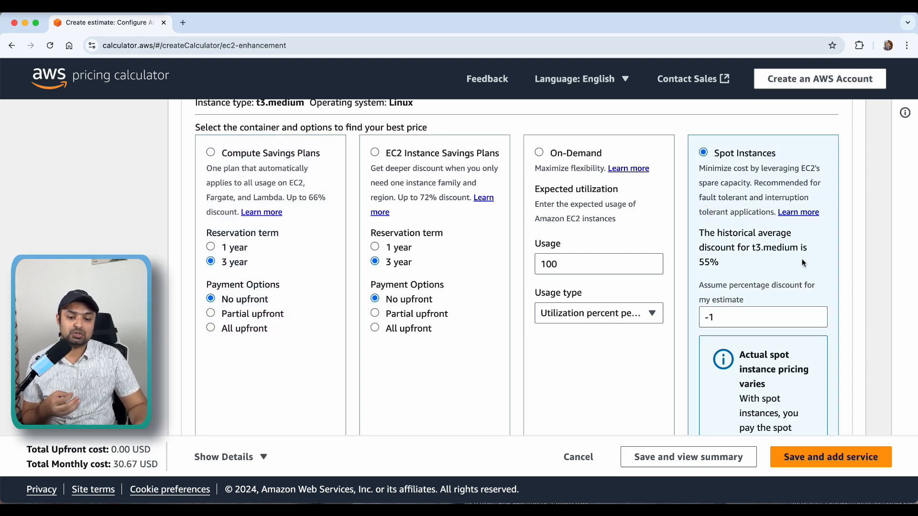
scroll(802, 259, down, 2)
scroll(802, 259, up, 5)
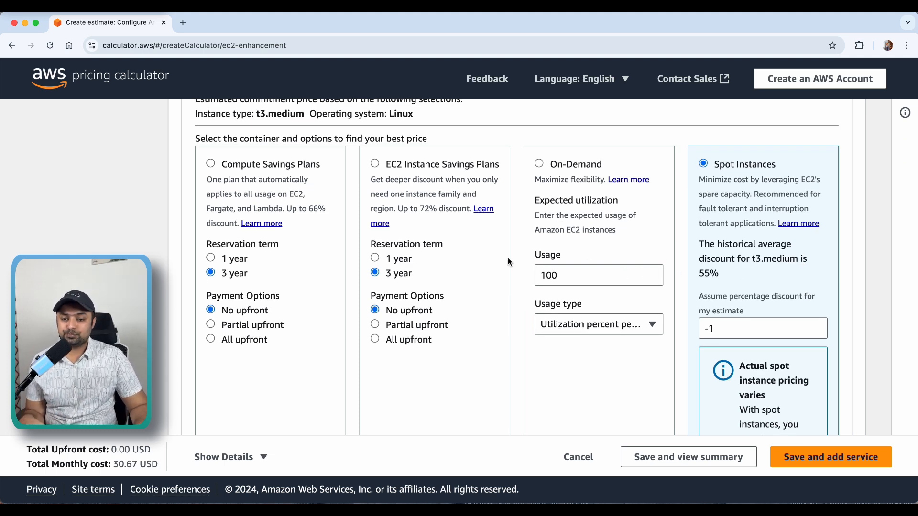
- Choose On-Demand as the payment option for the t3.medium instance
click(538, 164)
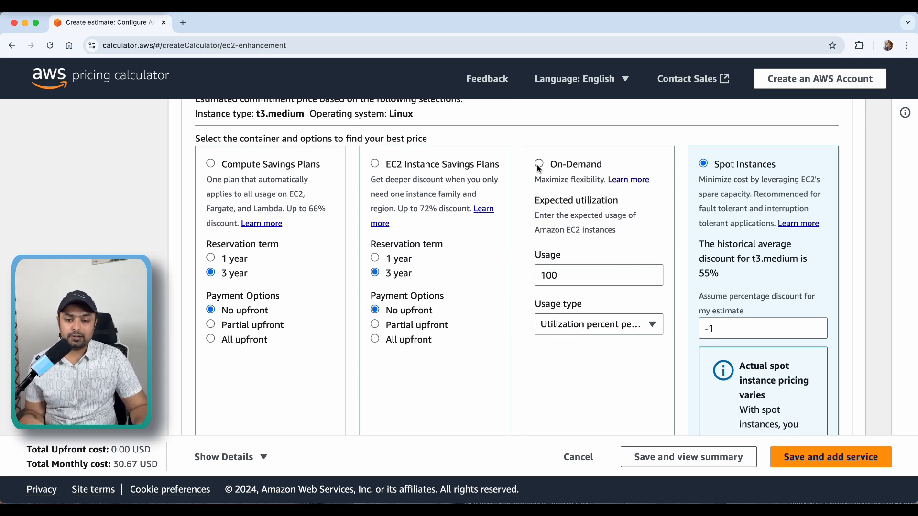
scroll(583, 232, down, 1)
scroll(584, 232, down, 9)
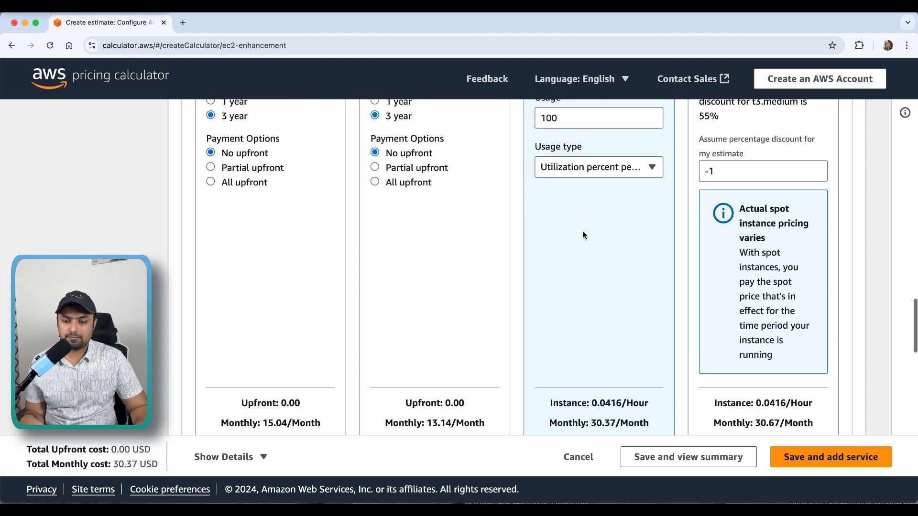
- Compare the monthly costs and terms of Compute Savings Plans, EC2 Instance Savings Plans, On-Demand and Spot Instances
scroll(583, 233, up, 8)
scroll(583, 234, down, 4)
scroll(583, 234, up, 3)
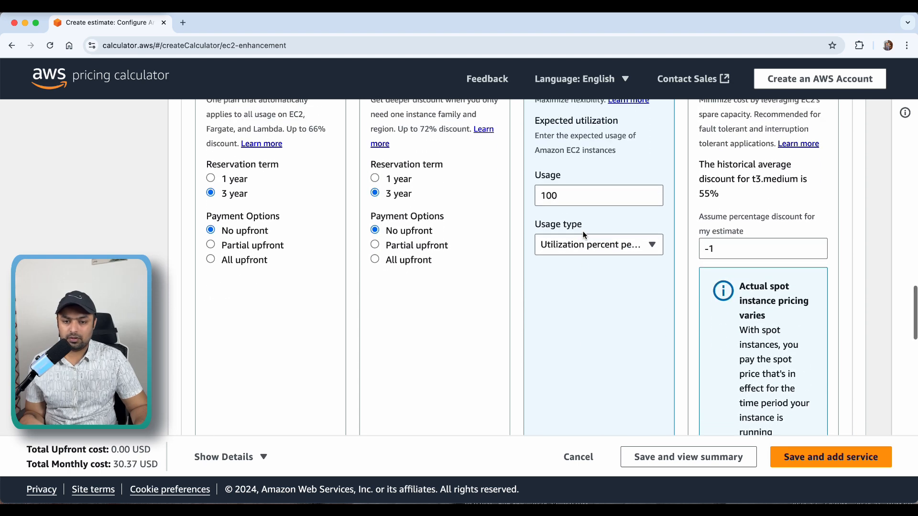
scroll(595, 246, down, 12)
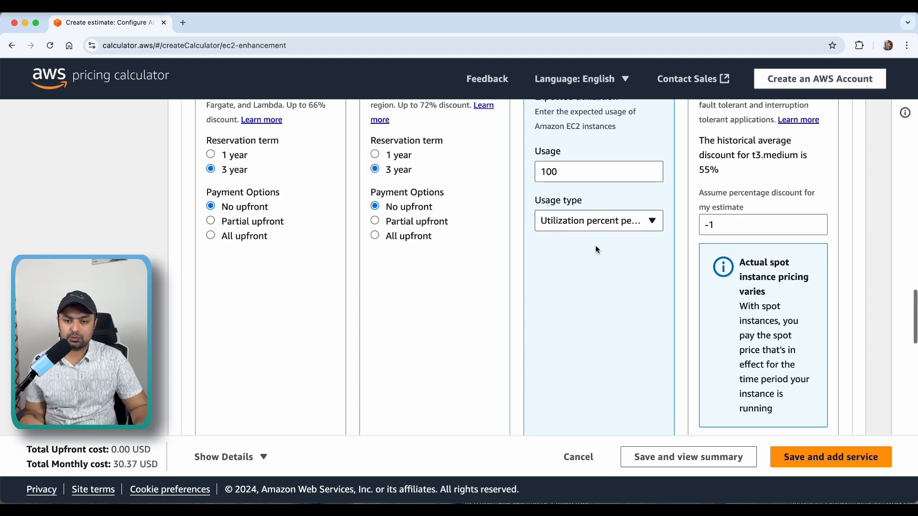
scroll(596, 245, down, 3)
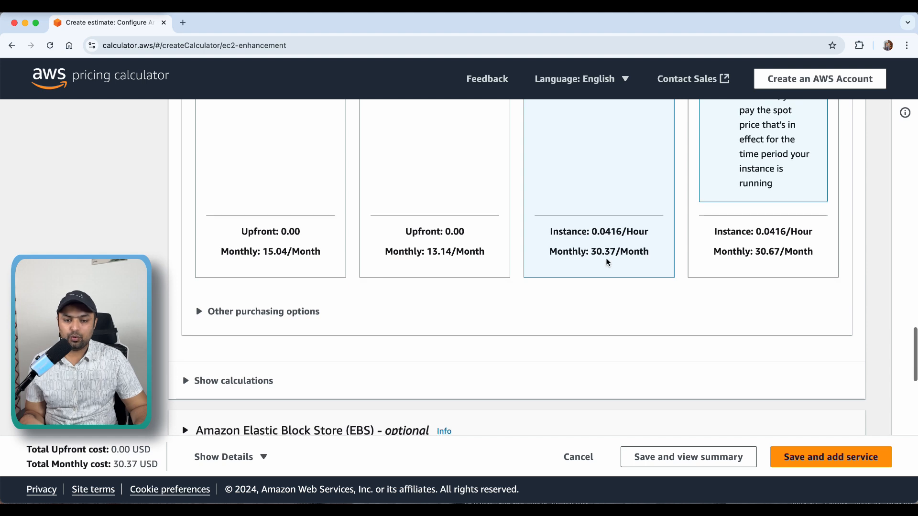
drag(558, 255, 636, 265)
click(640, 292)
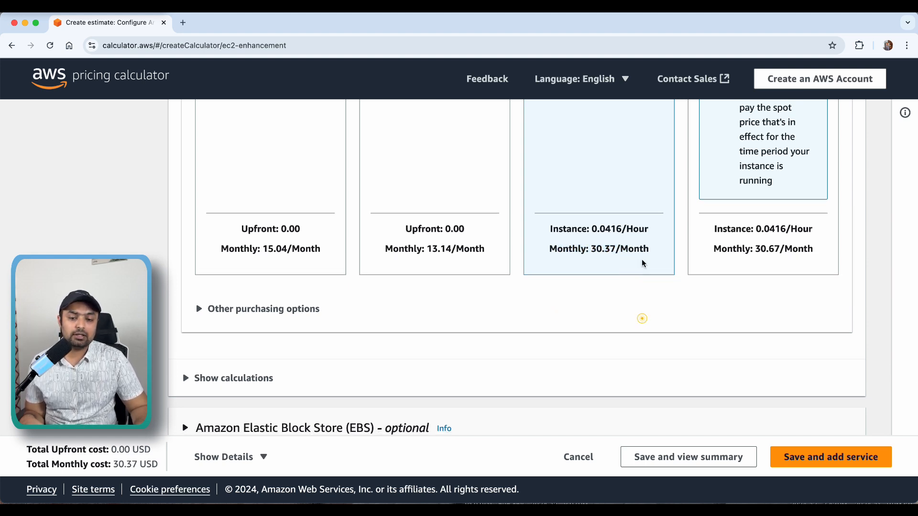
scroll(641, 318, up, 1)
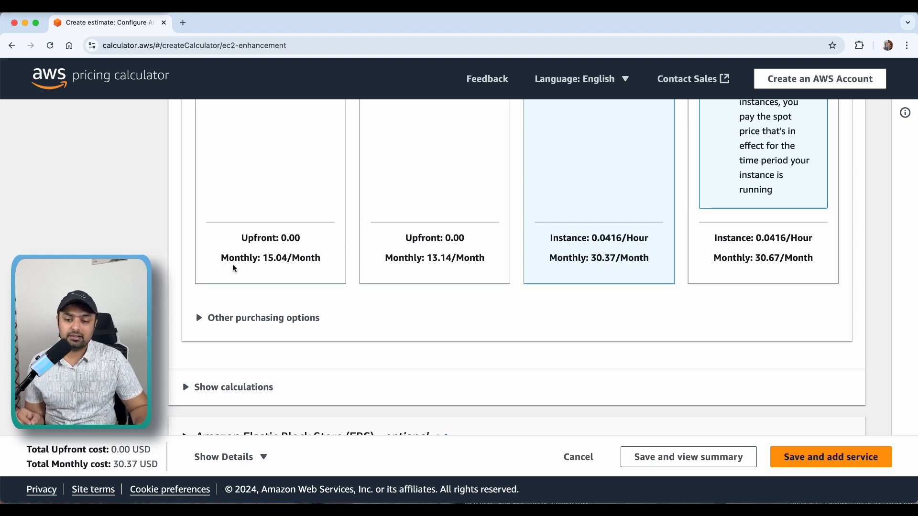
drag(221, 258, 275, 263)
click(280, 261)
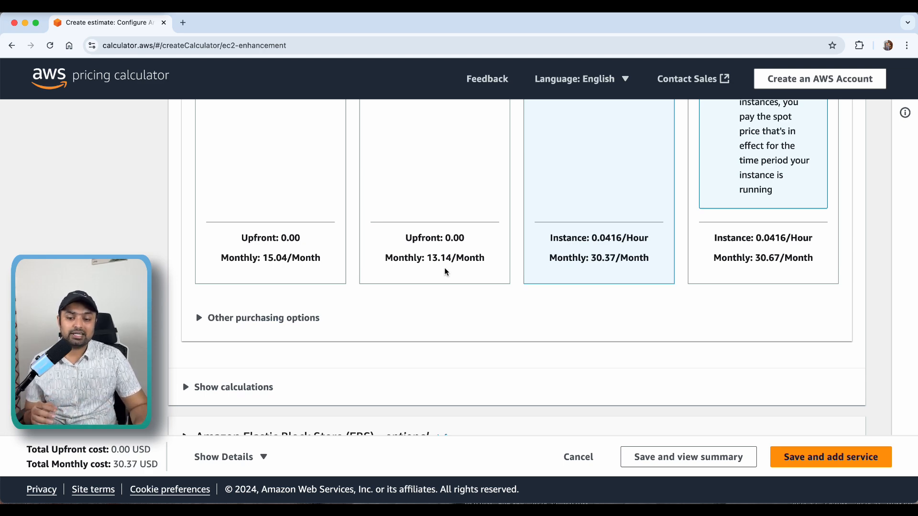
scroll(445, 271, up, 10)
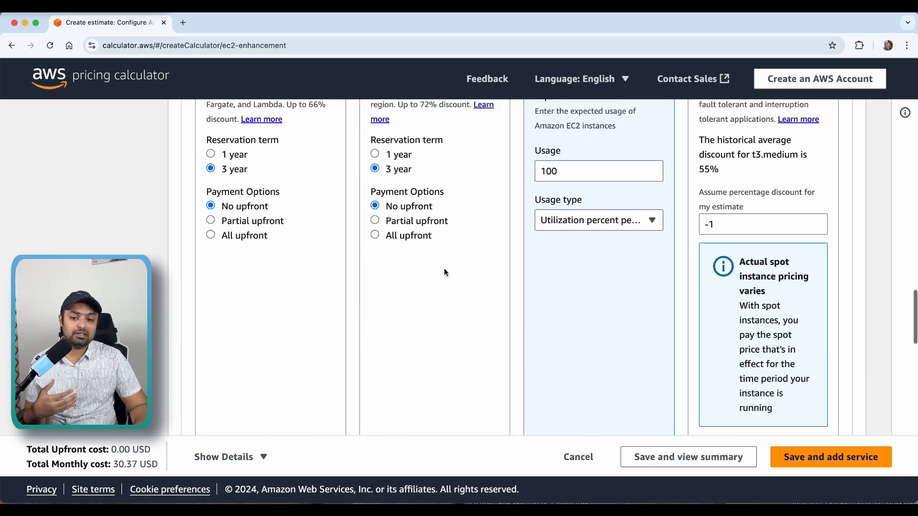
scroll(444, 272, up, 4)
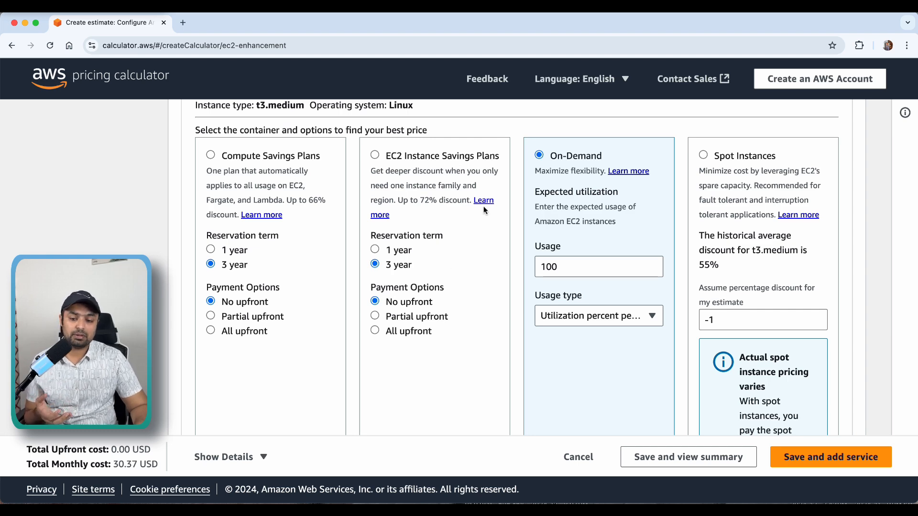
scroll(483, 209, down, 6)
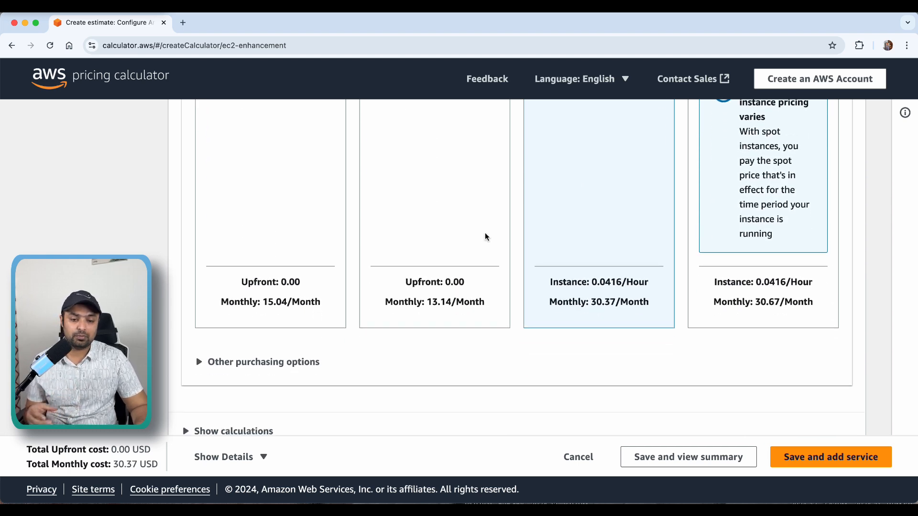
- Show the calculations for the On-Demand instance and review the hourly rate and monthly hours behind its cost
scroll(485, 237, down, 4)
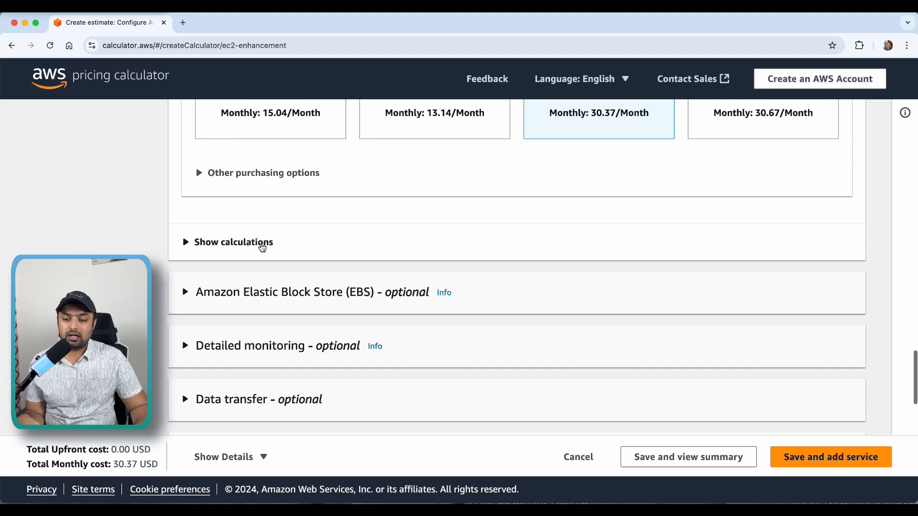
click(227, 242)
scroll(353, 242, down, 1)
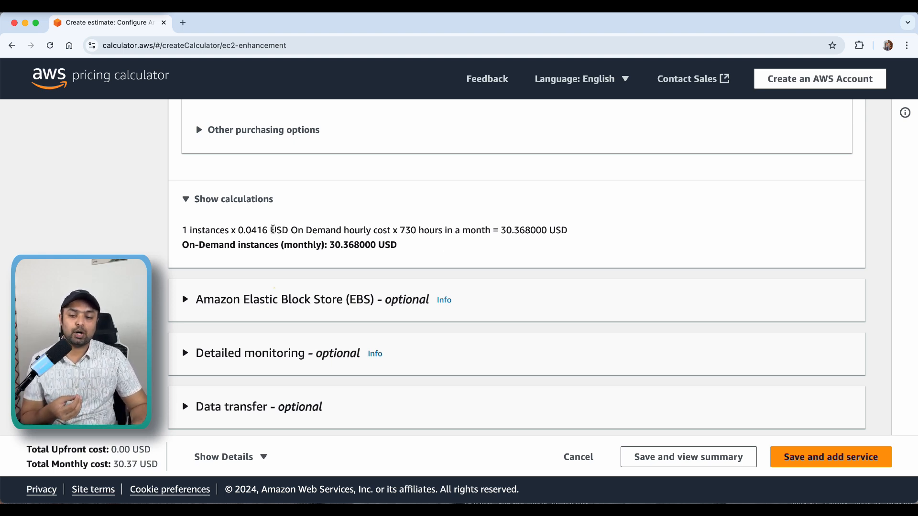
drag(277, 230, 250, 230)
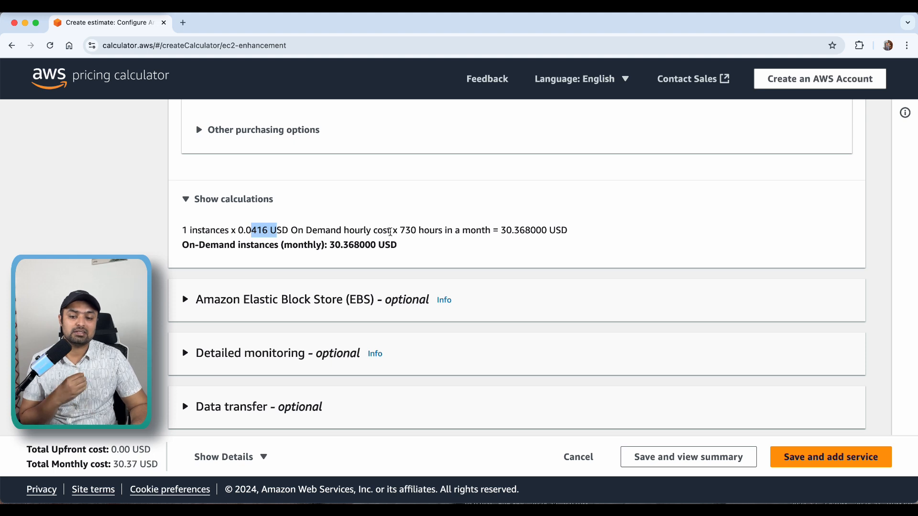
click(432, 233)
- Expand the optional Amazon Elastic Block Store (EBS) section and set the gp3 storage amount to 100 GB
scroll(420, 238, down, 3)
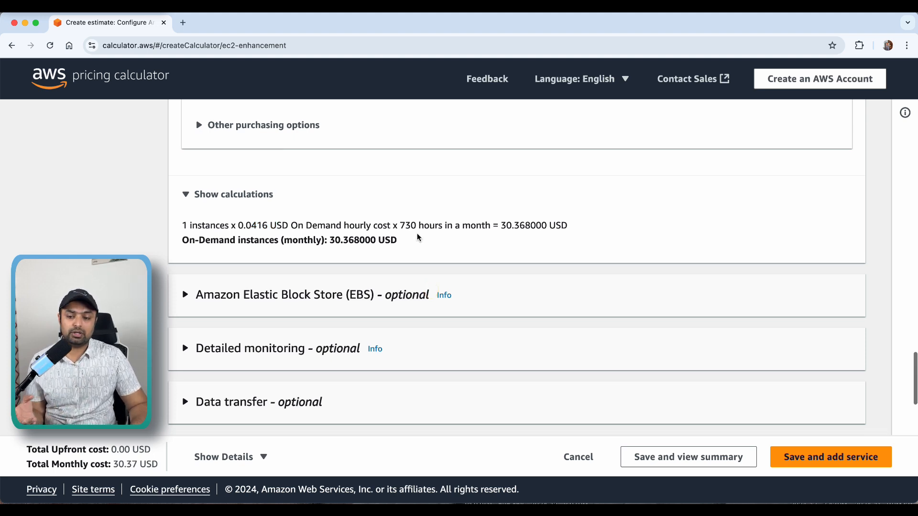
click(311, 192)
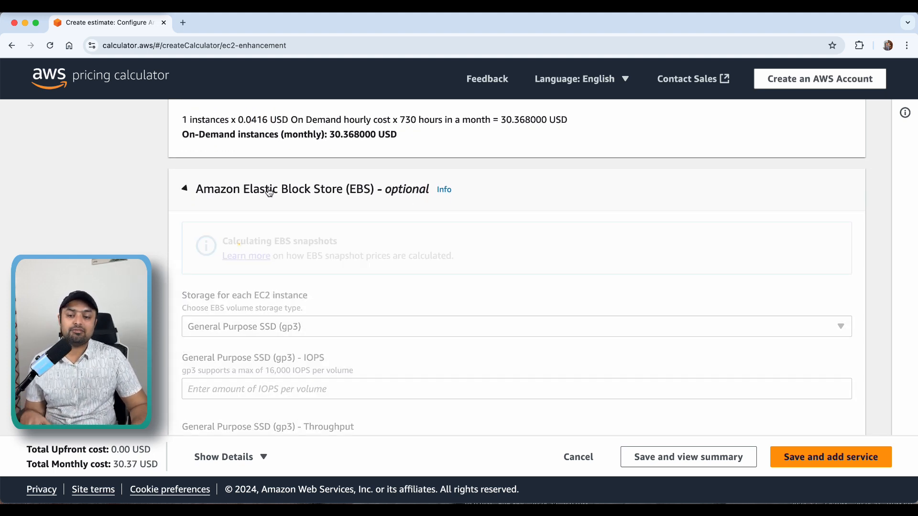
scroll(340, 216, down, 3)
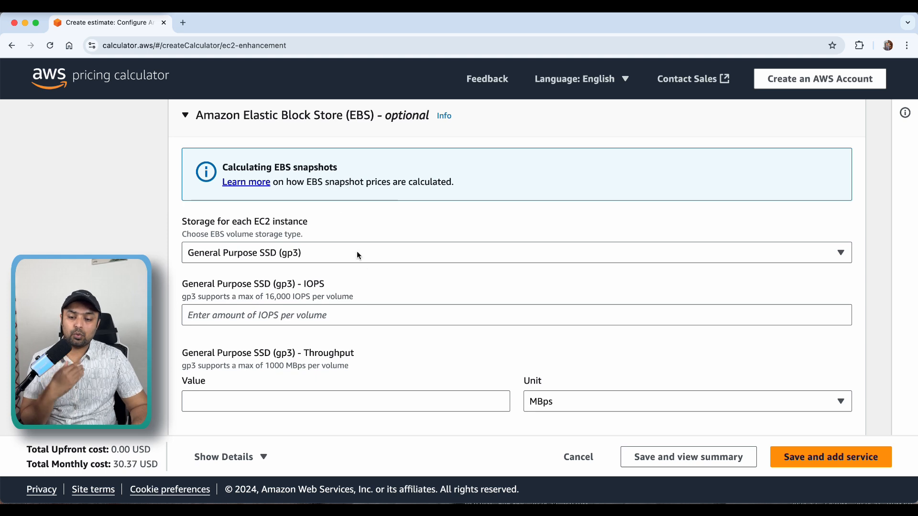
scroll(363, 267, down, 2)
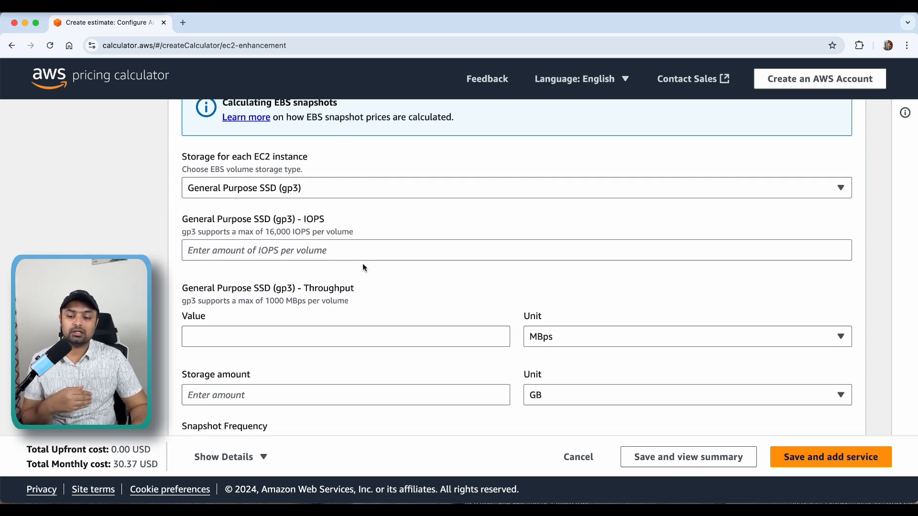
scroll(363, 267, down, 2)
scroll(362, 267, down, 1)
click(312, 311)
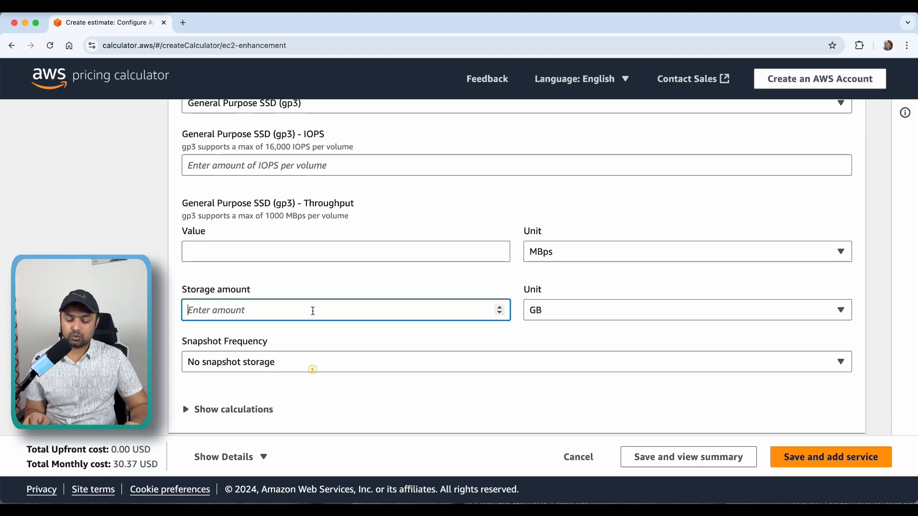
text(100)
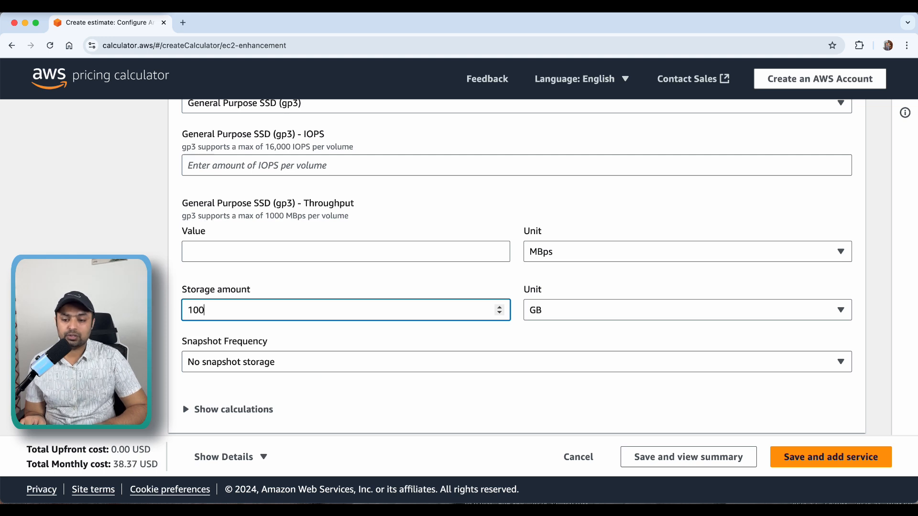
click(383, 286)
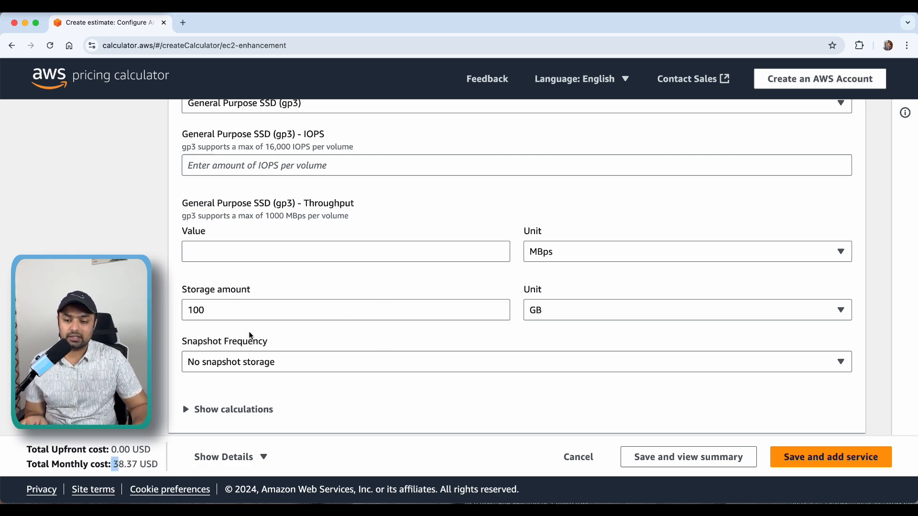
- Change the EBS storage amount to 50 GB
click(241, 316)
key(BackSpace)
key(BackSpace)
key(BackSpace)
text(50)
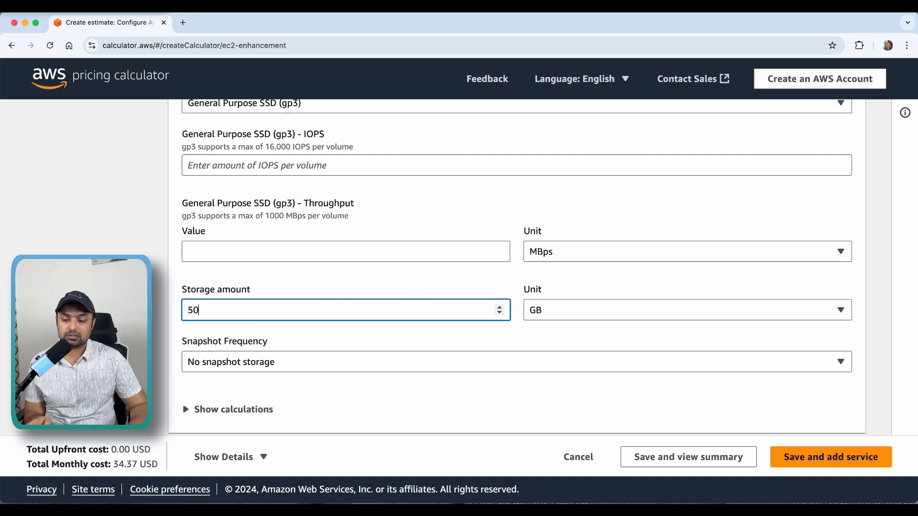
scroll(267, 313, up, 1)
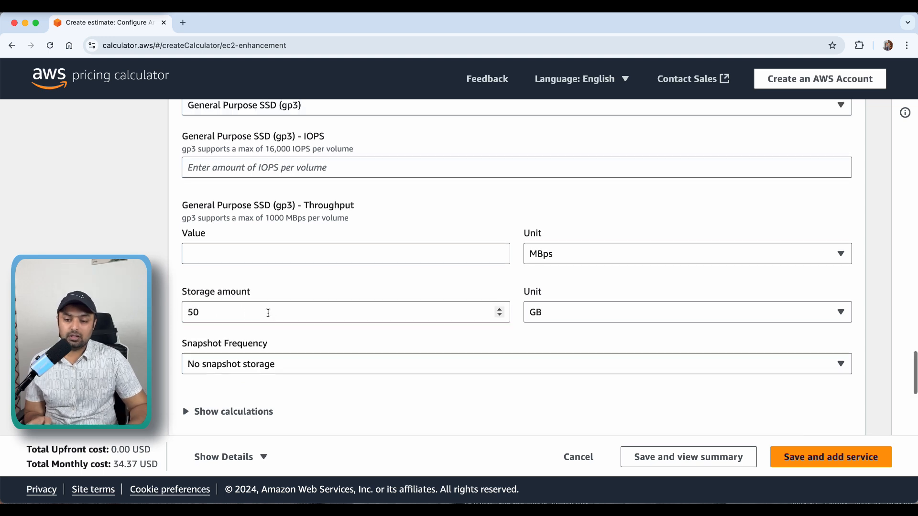
click(215, 309)
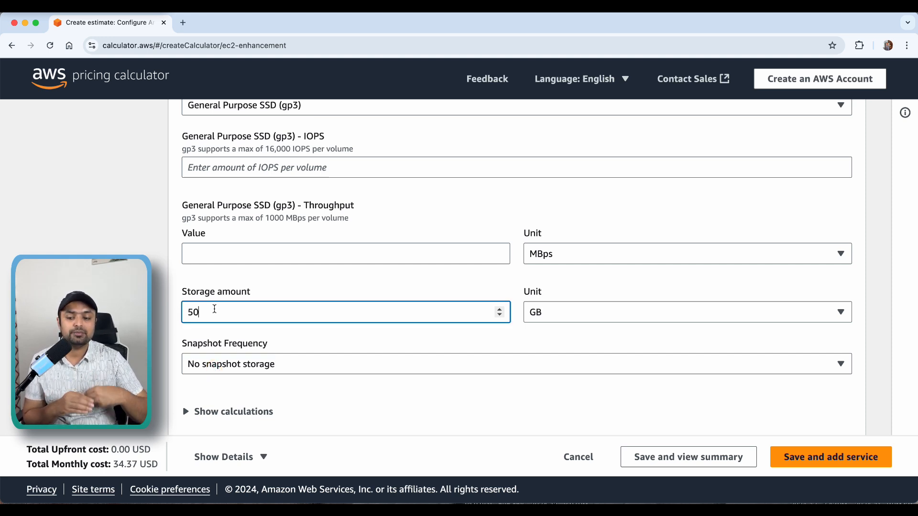
- Expand the optional Detailed monitoring section and enable monitoring for the EC2 instance
scroll(382, 265, down, 5)
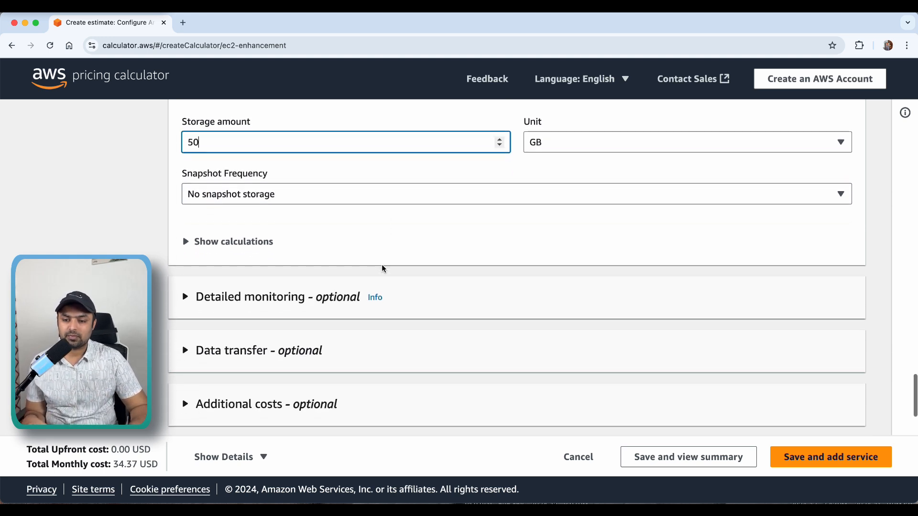
click(225, 242)
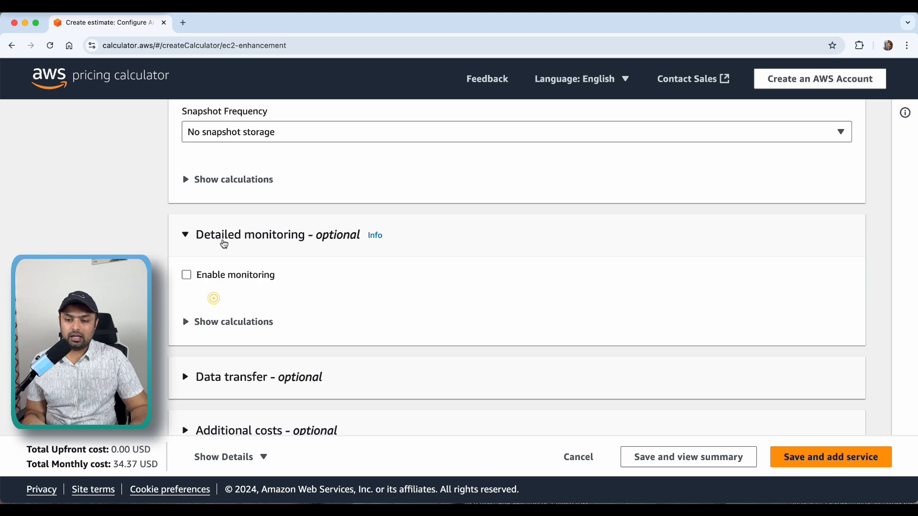
scroll(315, 275, down, 2)
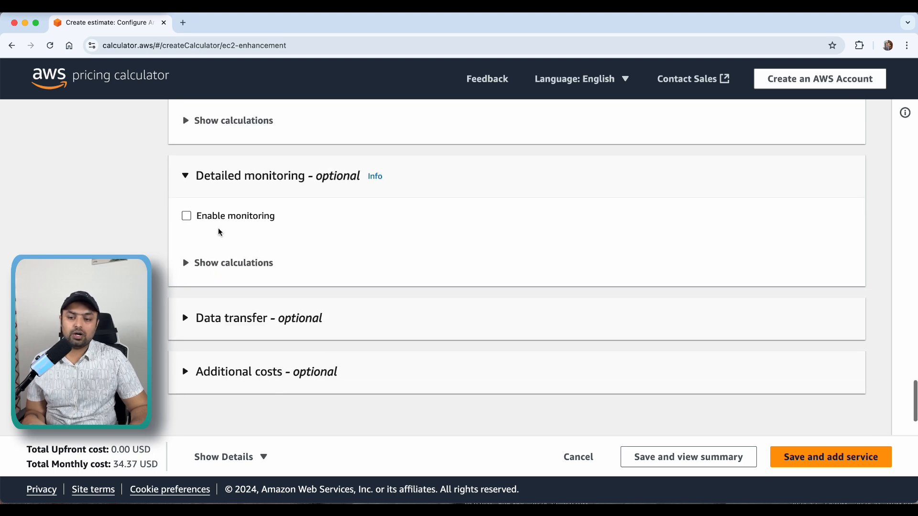
click(185, 216)
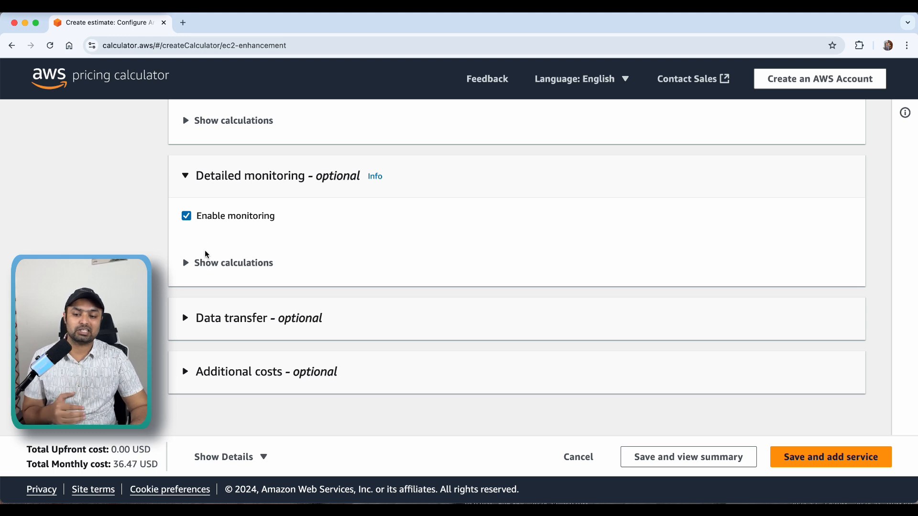
- Check the optional Additional costs section, leave it blank, and save the EC2 configuration so another service can be added
scroll(205, 258, down, 2)
click(200, 315)
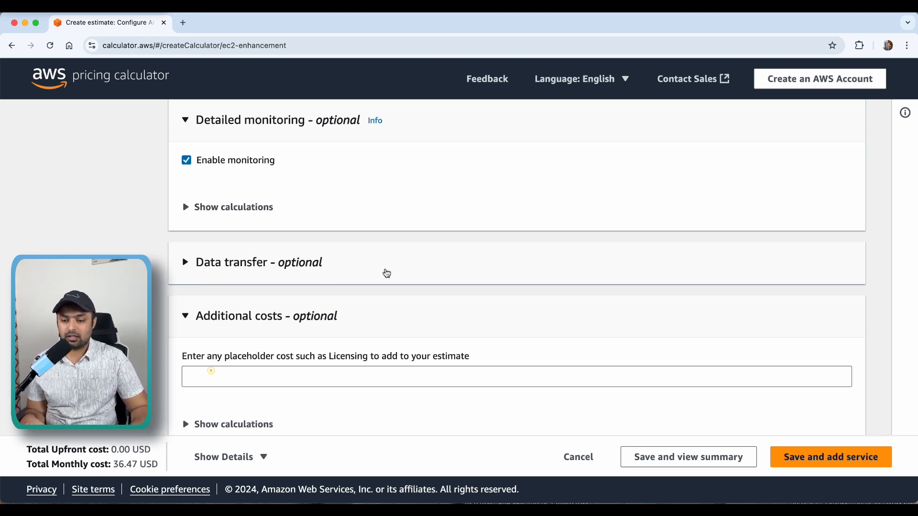
scroll(399, 269, down, 3)
scroll(398, 266, up, 2)
scroll(700, 377, down, 2)
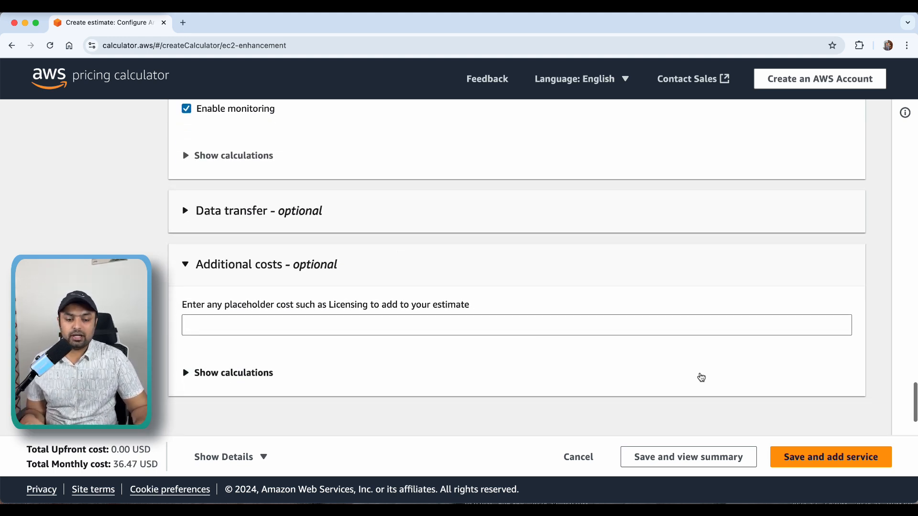
click(788, 457)
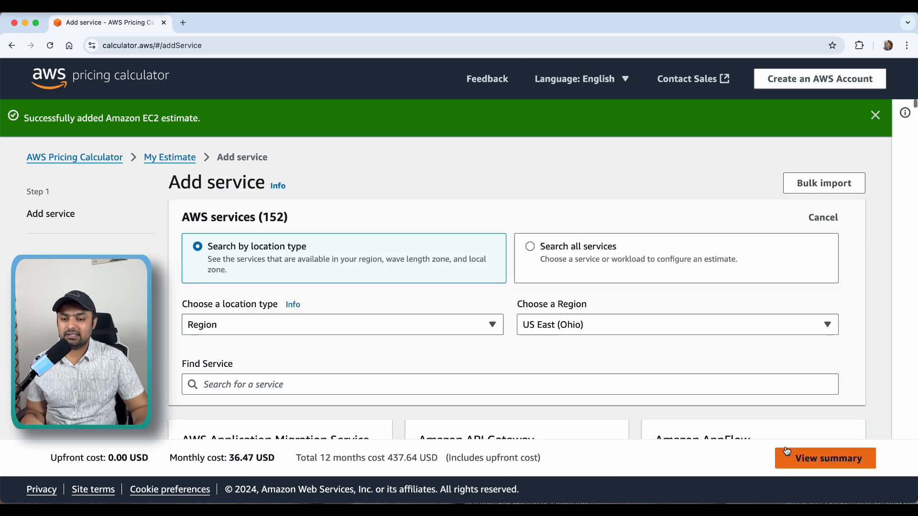
- Search the services for "s3" and start configuring Amazon Simple Storage Service (S3)
scroll(662, 378, down, 3)
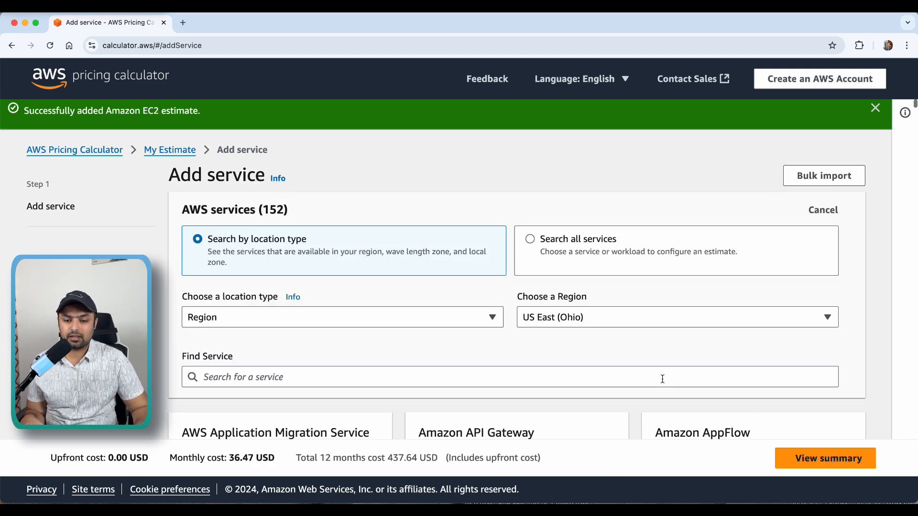
click(229, 304)
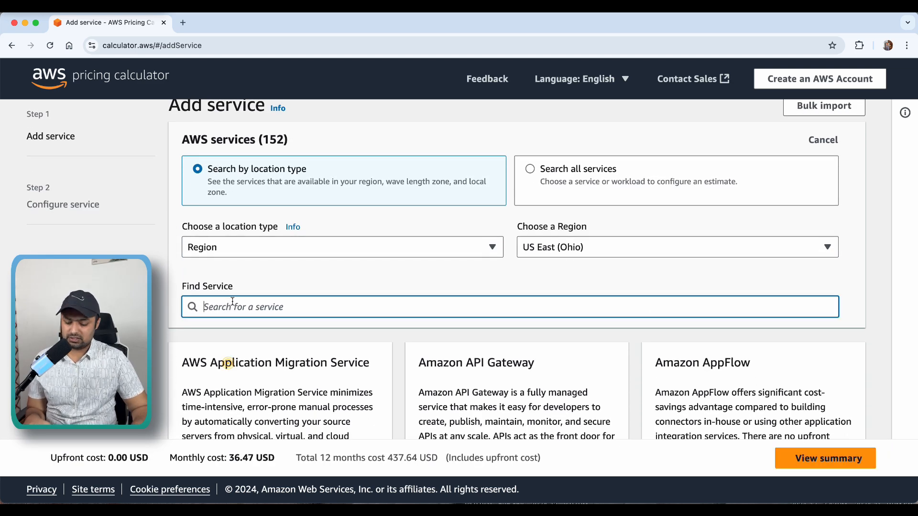
text(s3)
scroll(302, 314, down, 5)
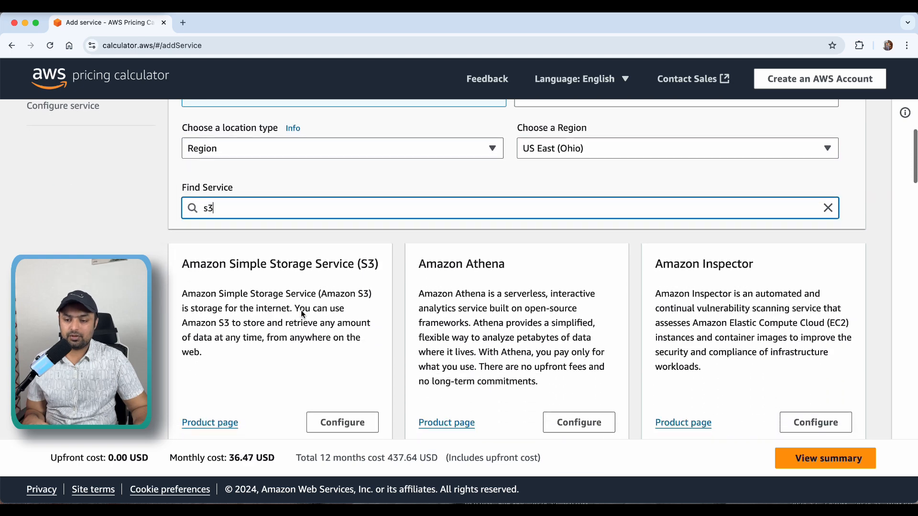
click(329, 340)
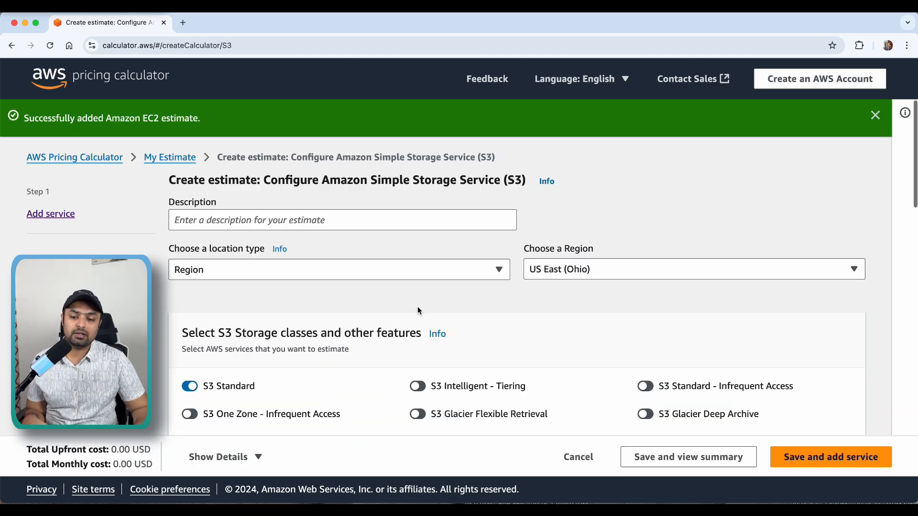
- Review the S3 storage classes and set the S3 Standard storage amount to 50 GB per month
scroll(414, 308, down, 3)
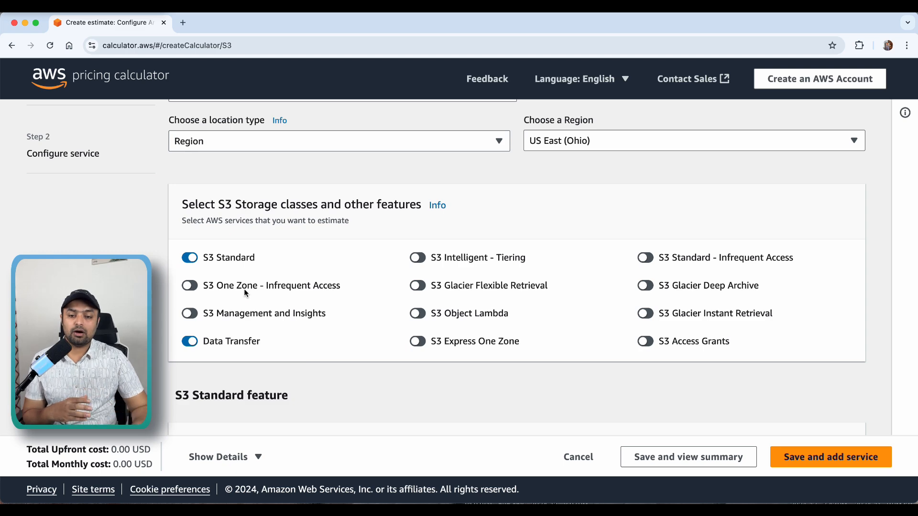
scroll(245, 290, down, 1)
scroll(246, 289, down, 1)
scroll(246, 289, up, 1)
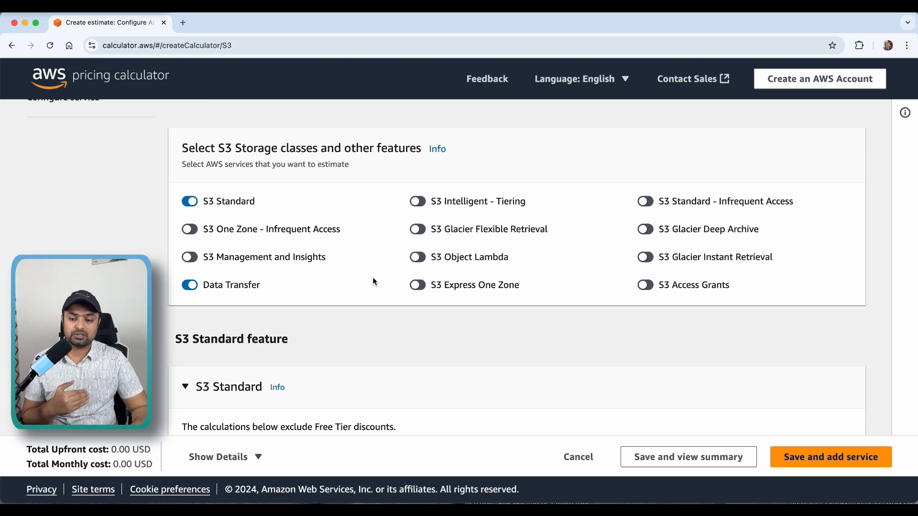
scroll(372, 279, down, 1)
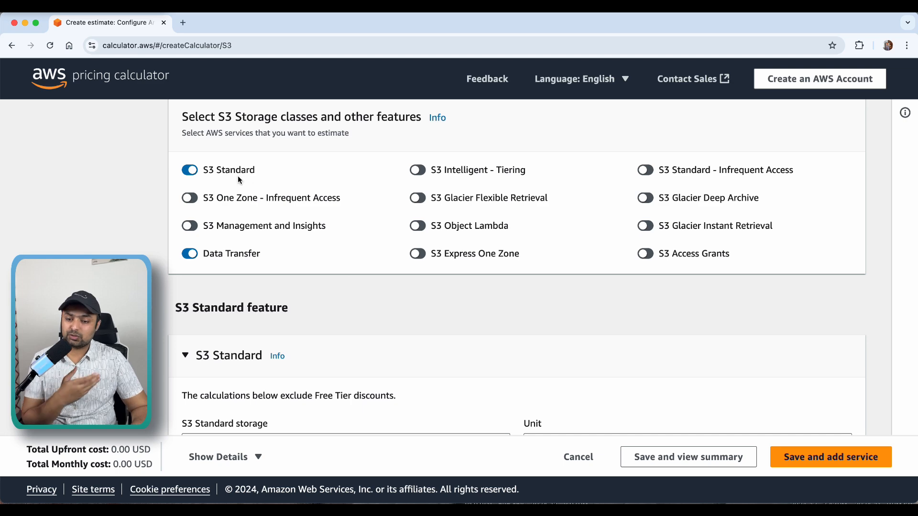
scroll(632, 242, down, 1)
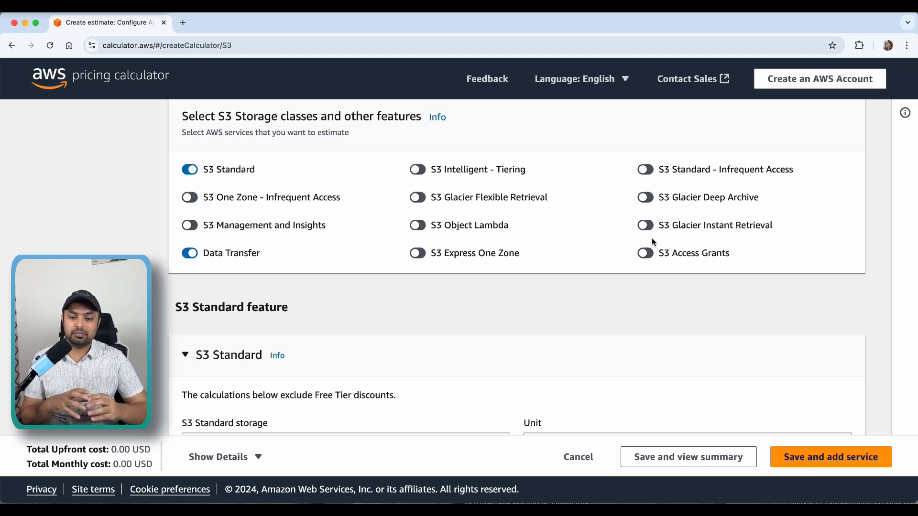
scroll(631, 254, down, 5)
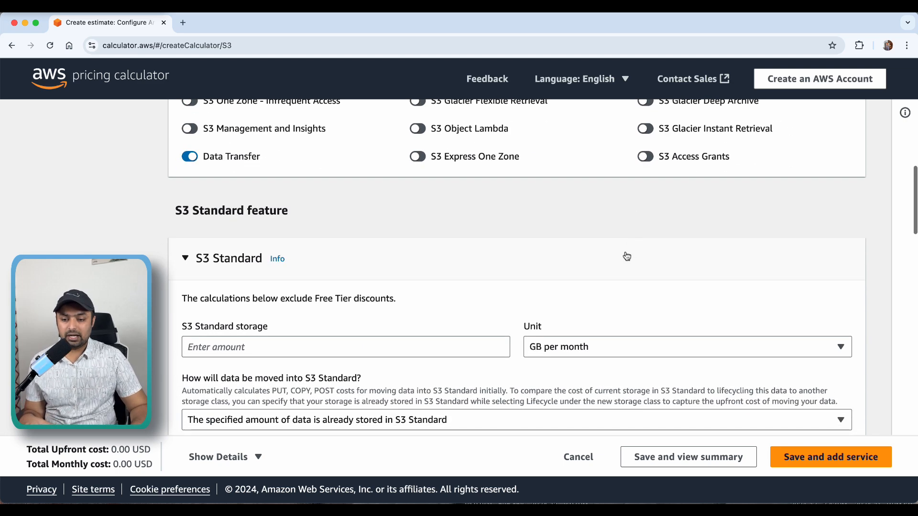
click(250, 338)
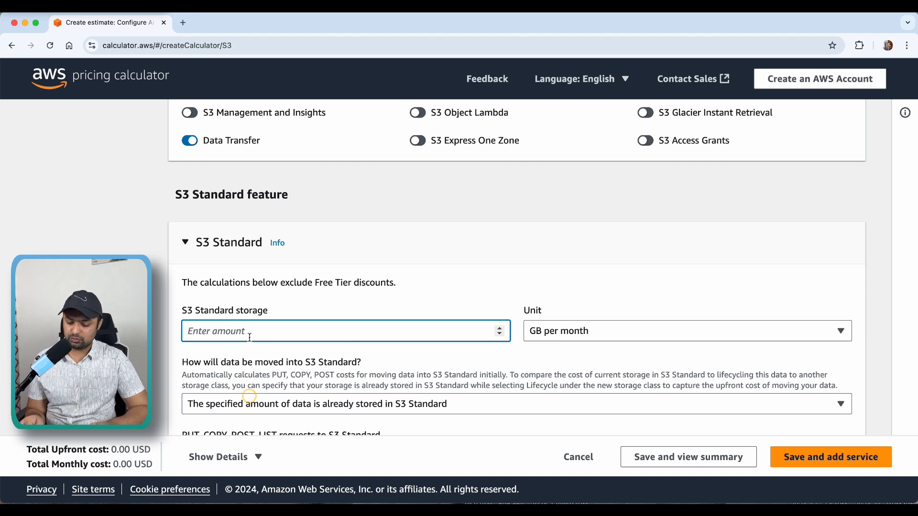
text(50)
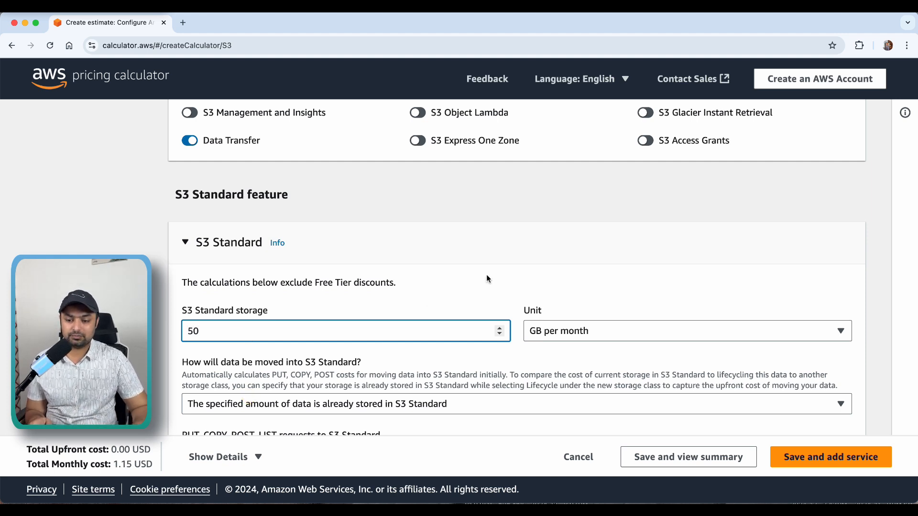
click(502, 262)
click(352, 262)
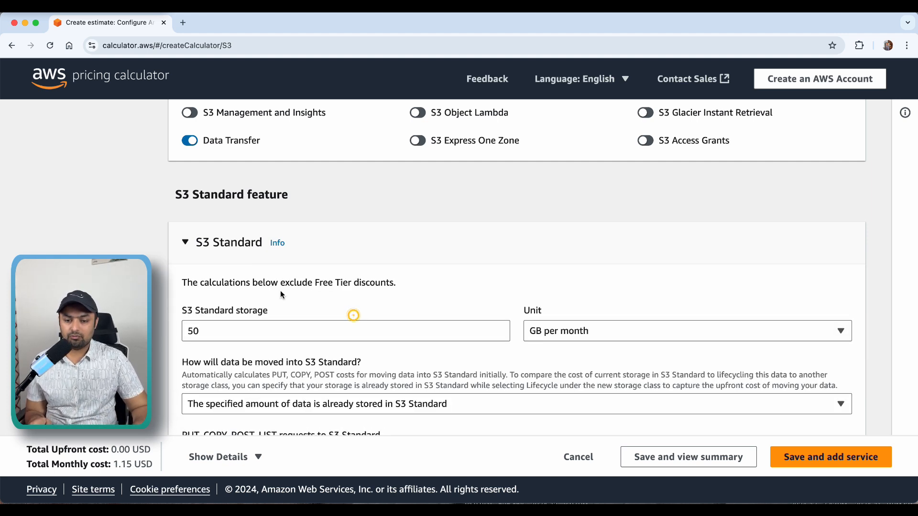
- Compare storage costs by switching the S3 Standard unit to TB per month, and restore it to GB per month
click(548, 335)
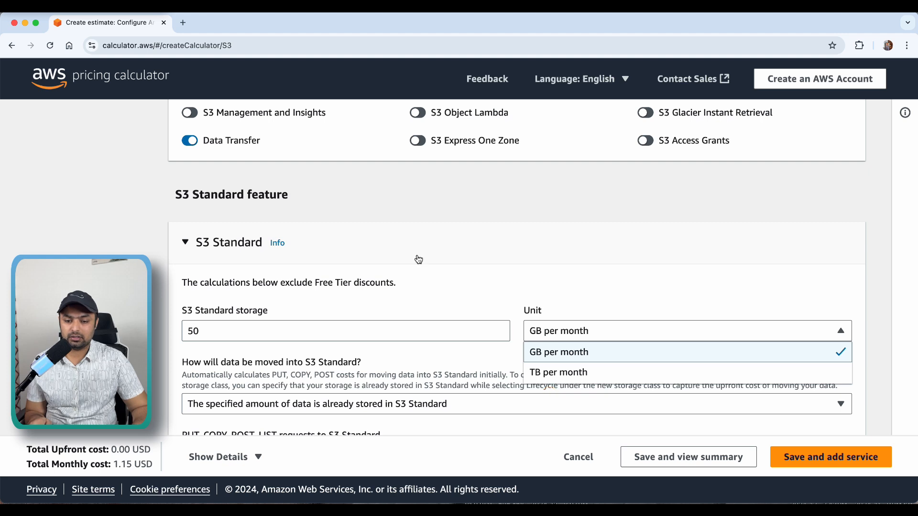
click(587, 375)
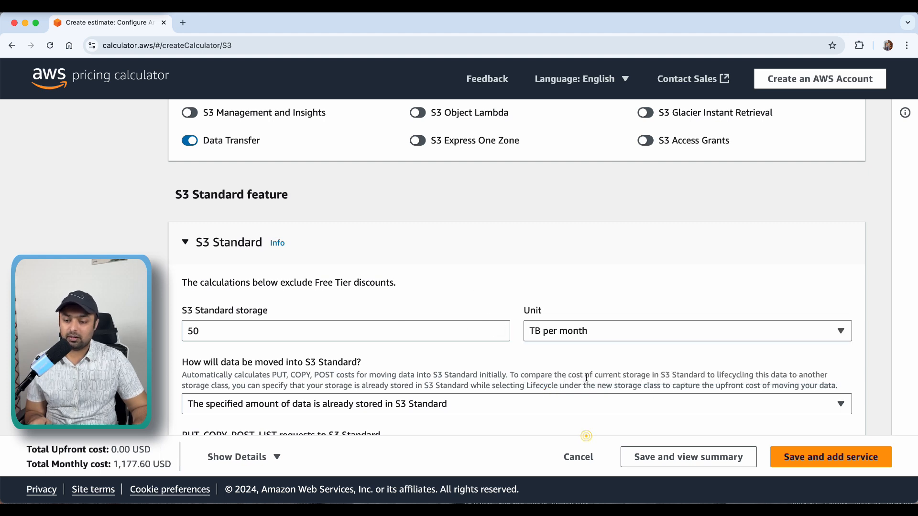
click(565, 331)
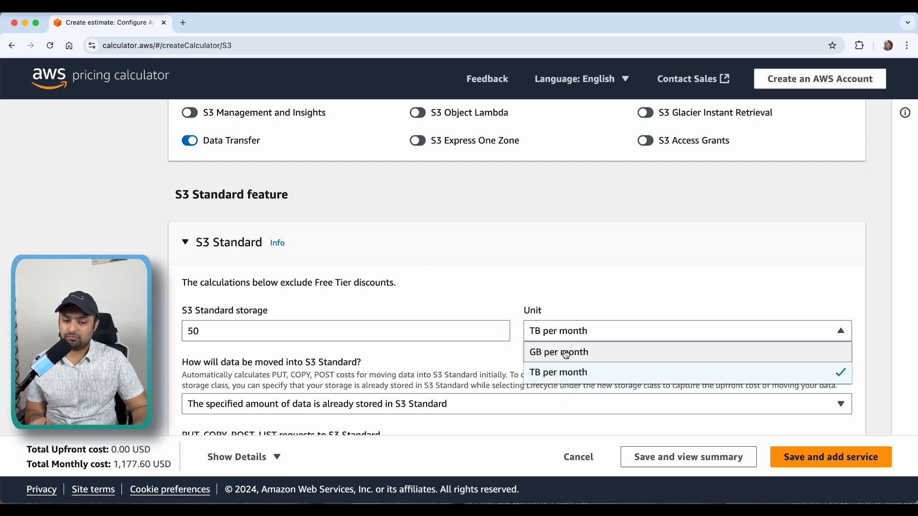
click(563, 351)
- Disable the S3 Standard storage class and enable S3 Glacier Instant Retrieval instead
scroll(650, 297, up, 1)
scroll(649, 298, up, 2)
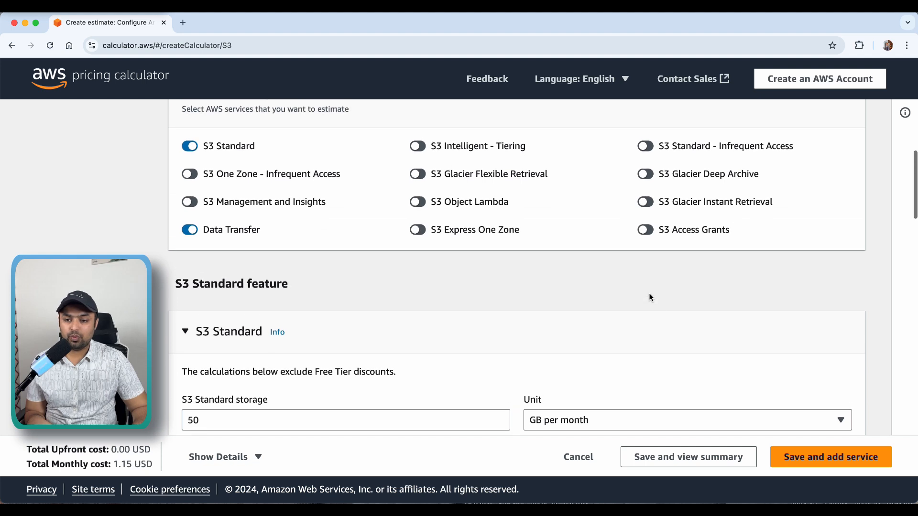
click(190, 146)
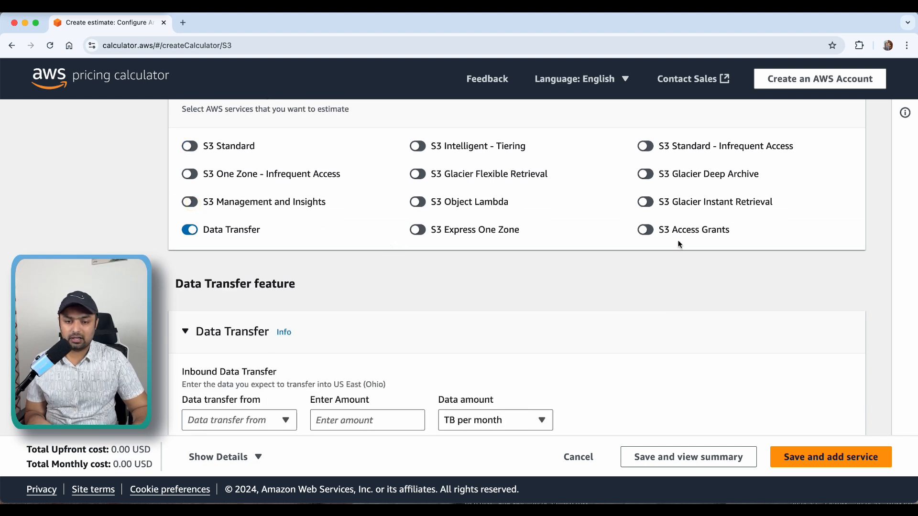
click(653, 200)
scroll(676, 271, down, 1)
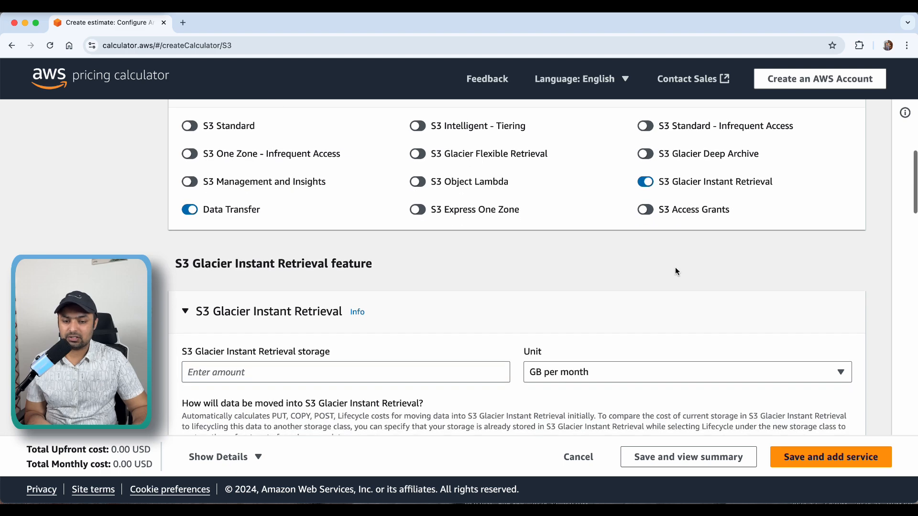
- Set the S3 Glacier Instant Retrieval storage amount to 50 GB per month
scroll(675, 271, up, 2)
scroll(677, 270, down, 2)
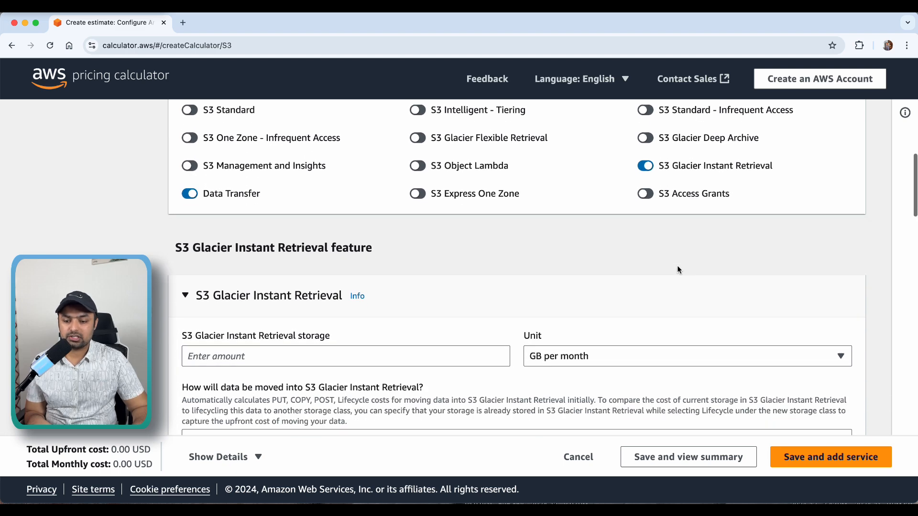
scroll(677, 268, up, 1)
scroll(349, 362, down, 4)
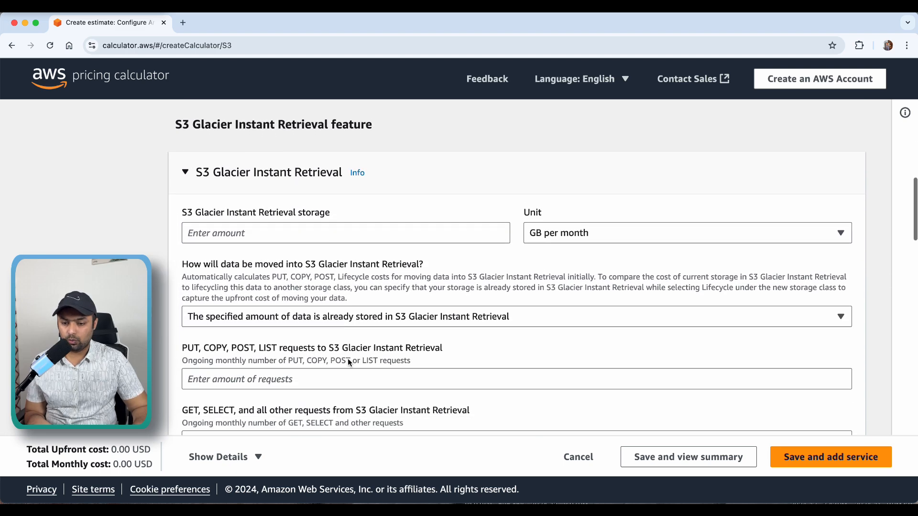
scroll(348, 362, down, 1)
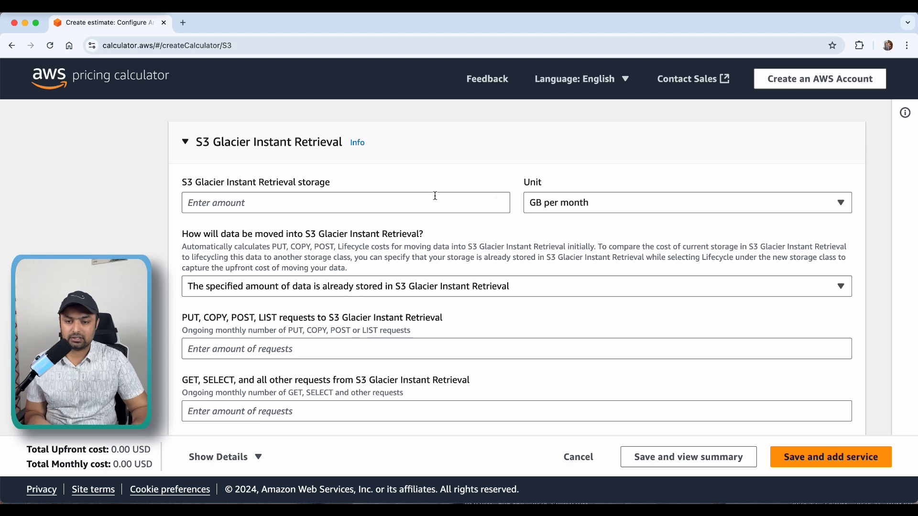
click(405, 205)
text(50)
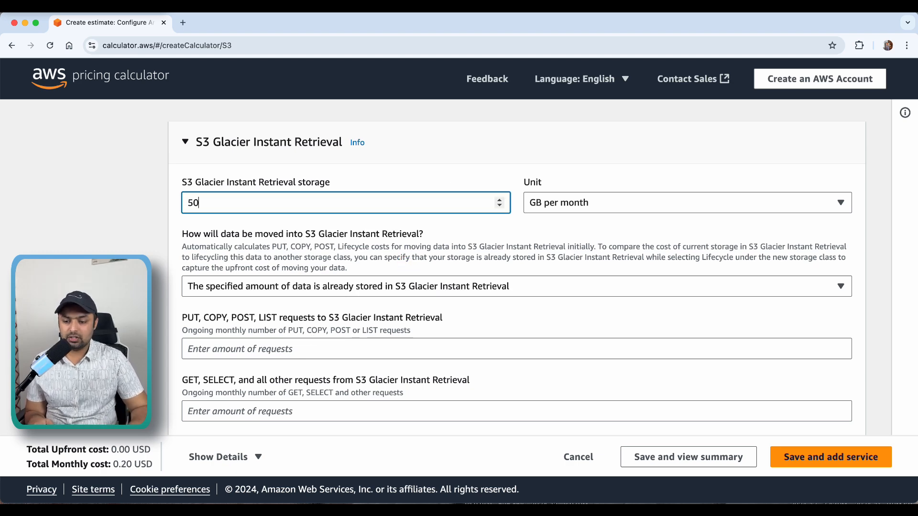
- Enable the S3 Standard storage class again and disable S3 Glacier Instant Retrieval
scroll(455, 268, up, 4)
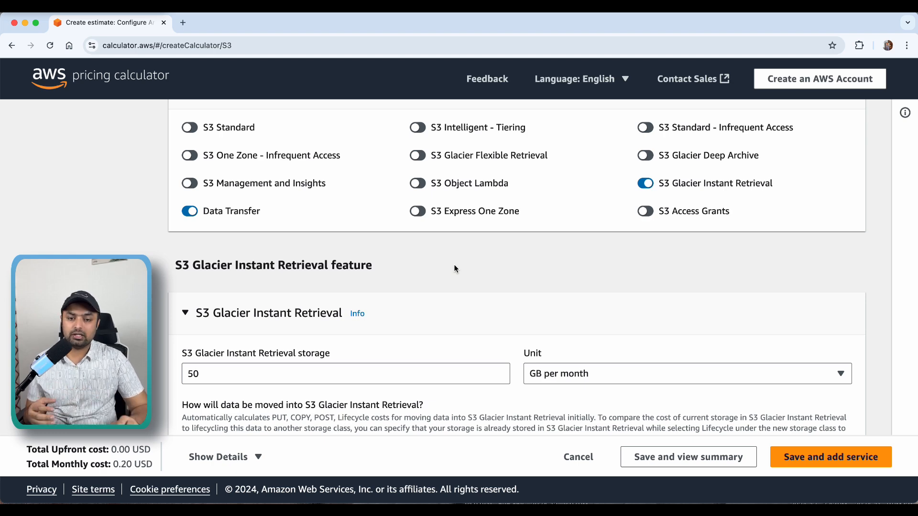
scroll(732, 170, up, 3)
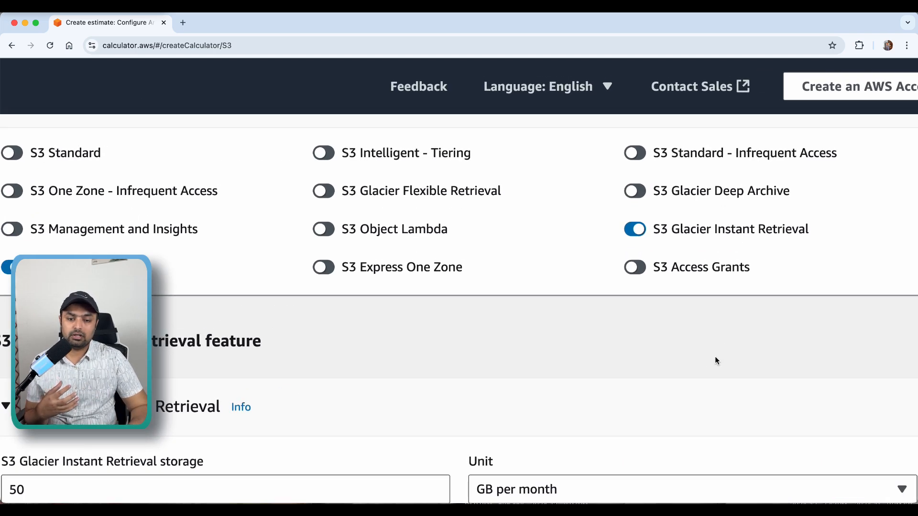
scroll(725, 343, down, 3)
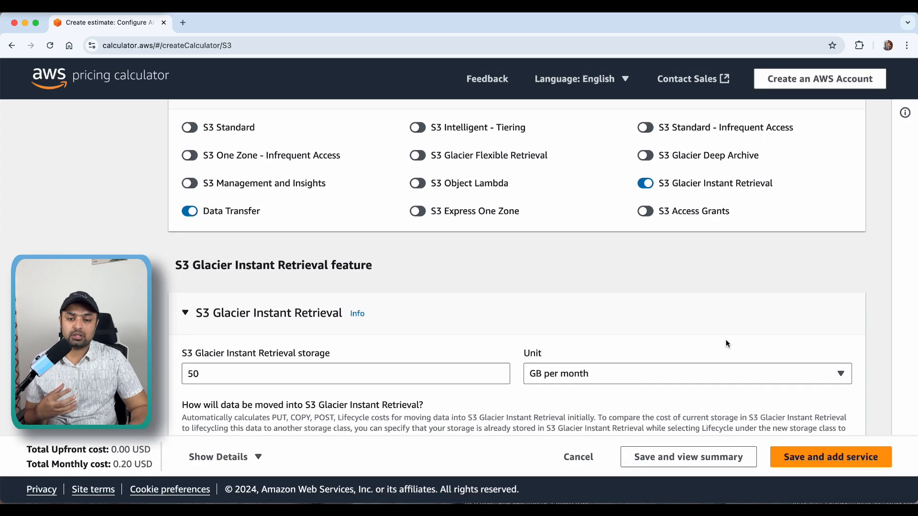
scroll(687, 277, up, 1)
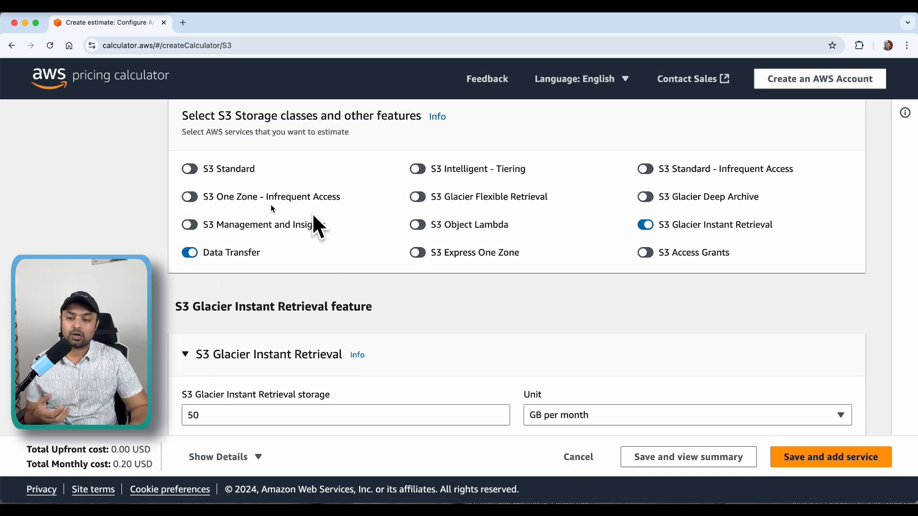
click(190, 169)
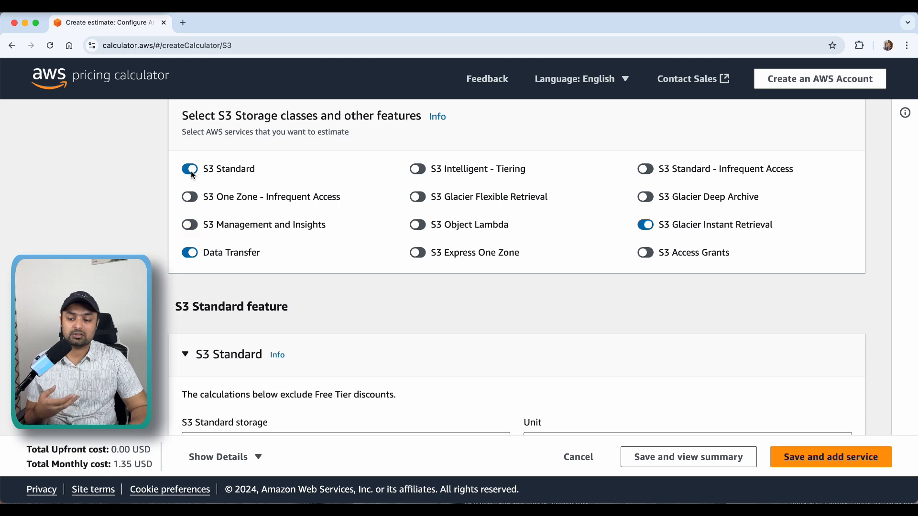
click(651, 226)
scroll(549, 266, down, 4)
scroll(485, 293, up, 2)
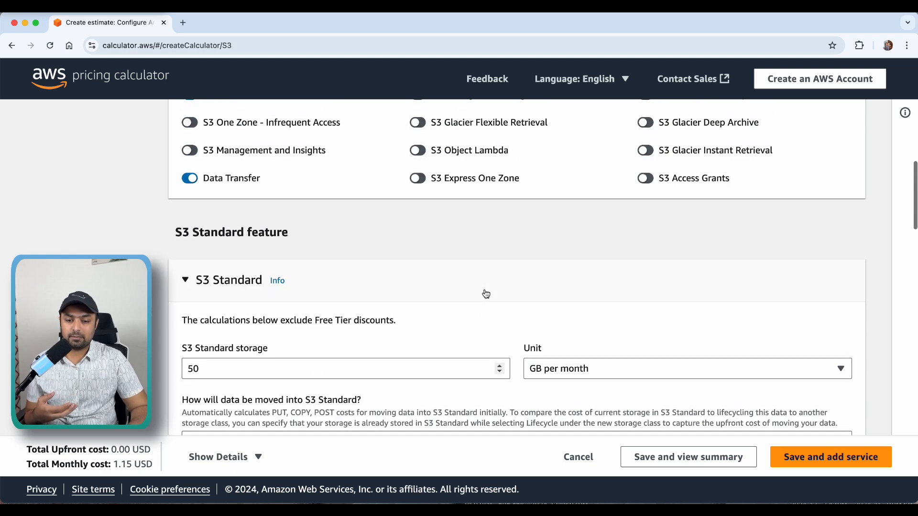
- Check the S3 Standard request fields, leave them blank, and save the S3 configuration so another service can be added
scroll(239, 348, up, 5)
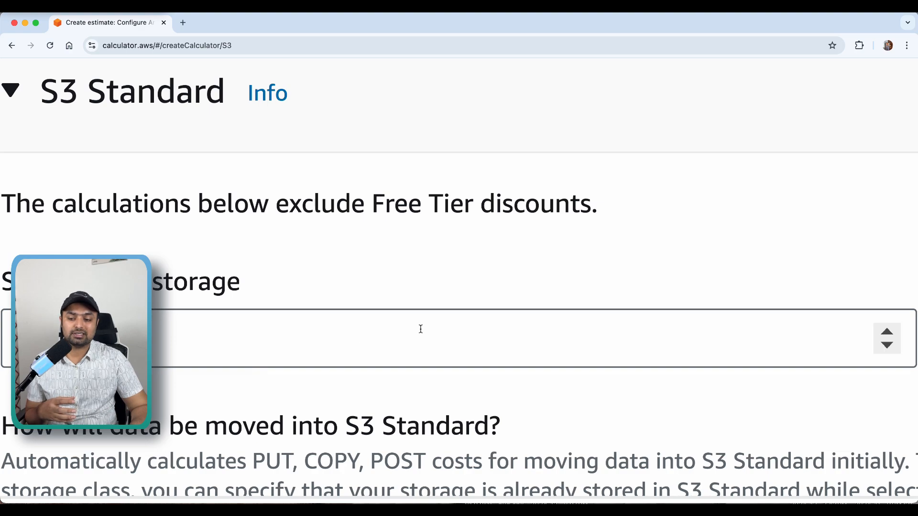
scroll(423, 326, down, 5)
scroll(434, 321, down, 5)
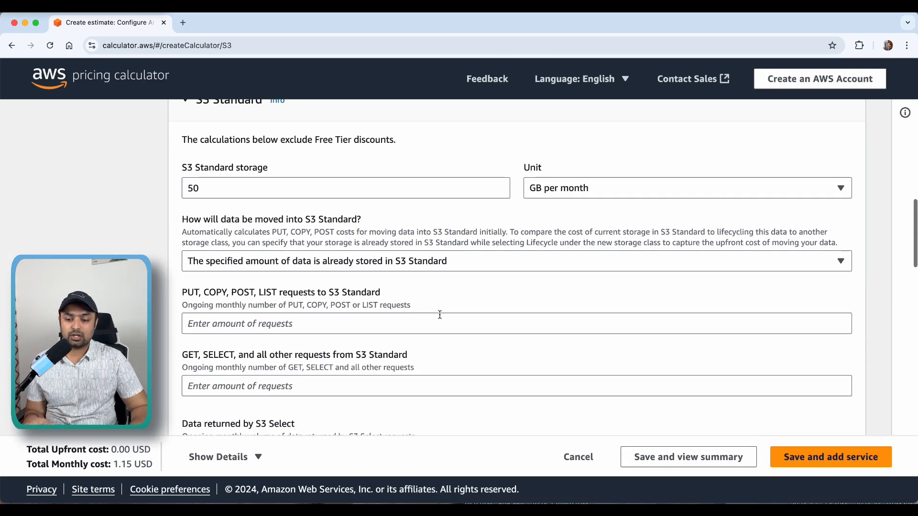
scroll(755, 436, up, 2)
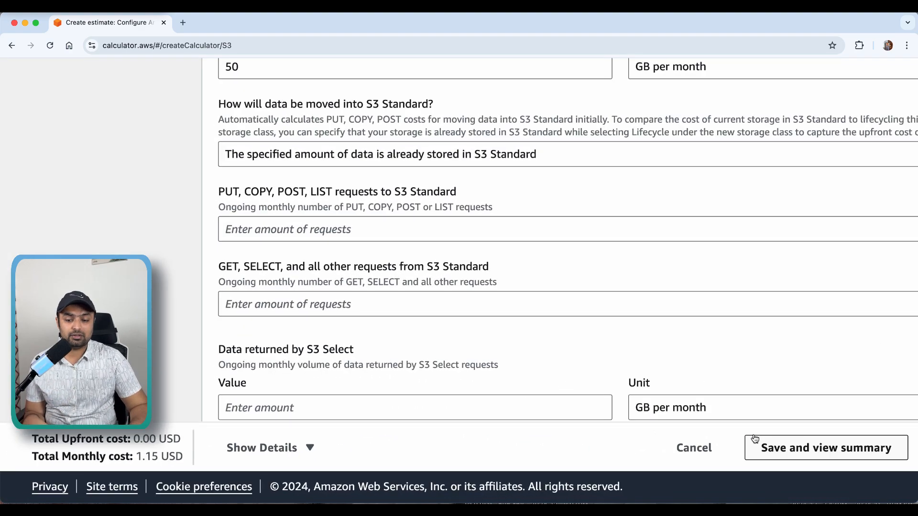
scroll(753, 438, down, 2)
click(826, 456)
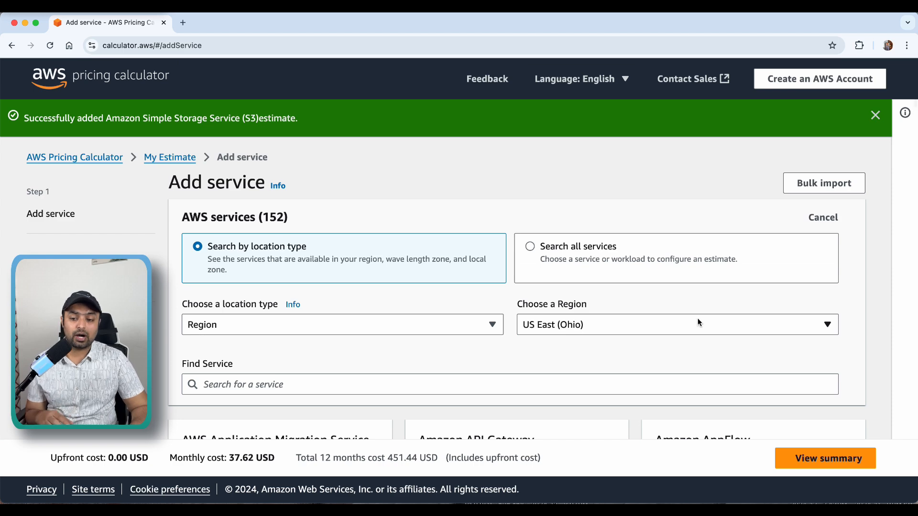
- Open the estimate summary and examine its upfront, monthly and 12-month costs
scroll(687, 322, down, 9)
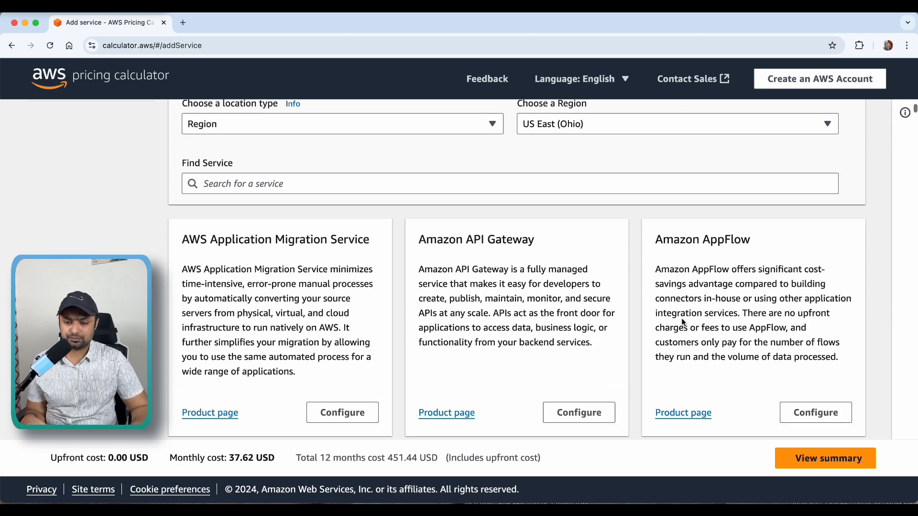
click(843, 457)
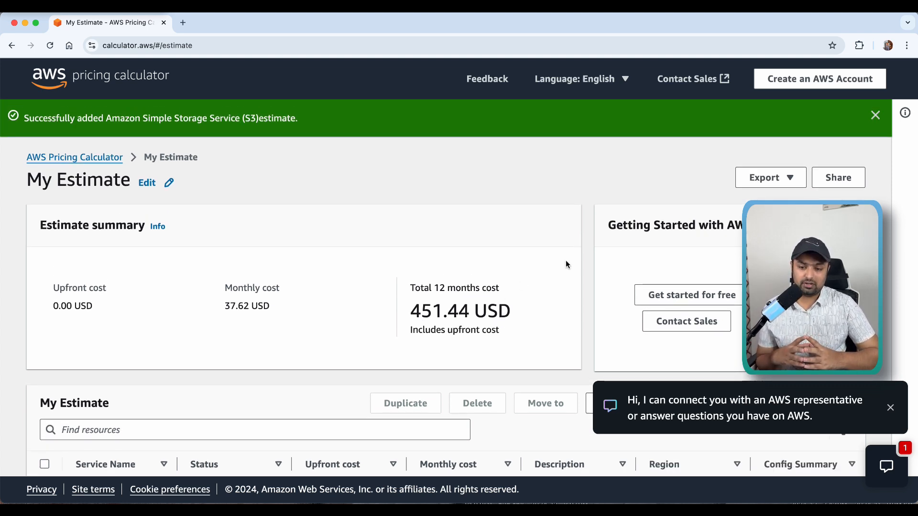
drag(518, 287, 429, 289)
click(201, 315)
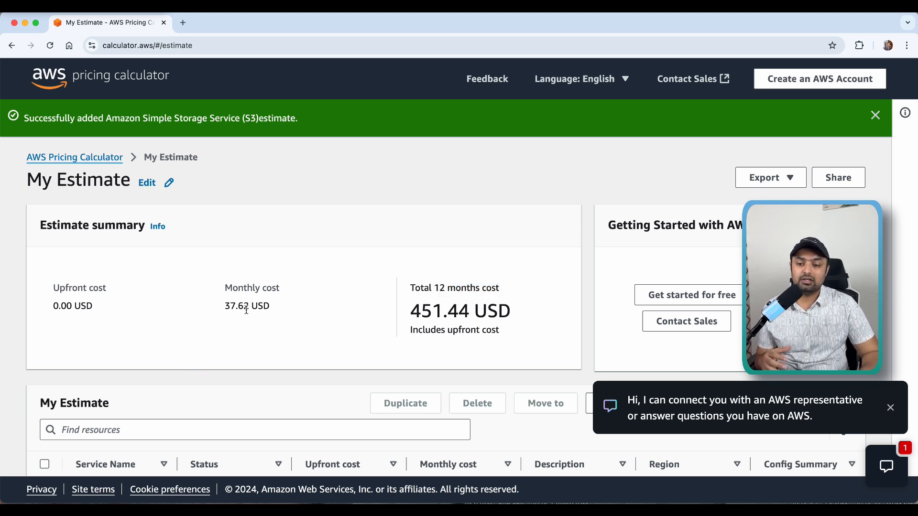
- Review the per-service costs of Amazon EC2 and S3 in the estimate table and dismiss the chat message
scroll(246, 309, down, 2)
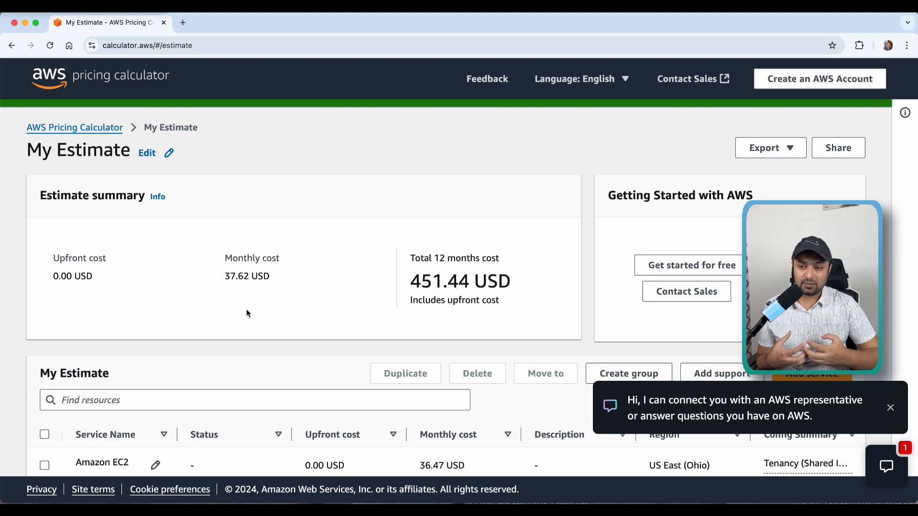
scroll(247, 310, down, 5)
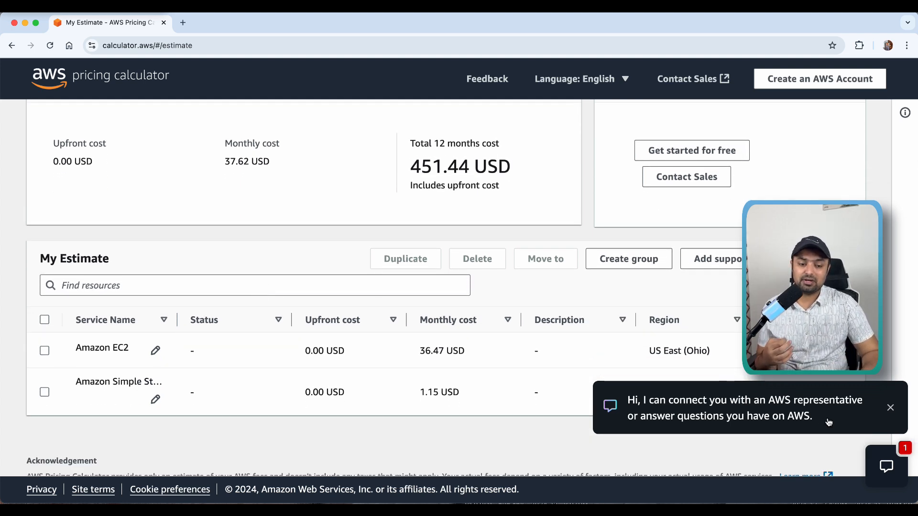
click(891, 409)
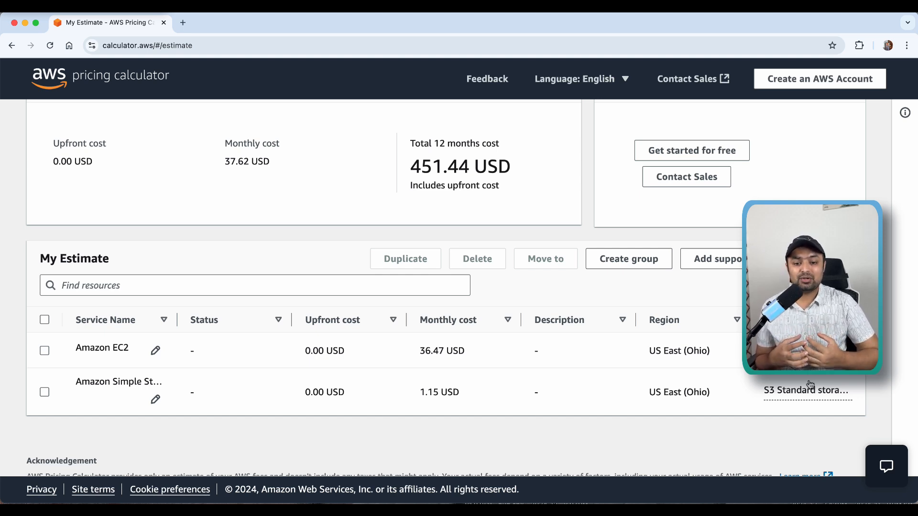
- Check the available export formats for the estimate, and close the list without exporting
scroll(660, 329, up, 5)
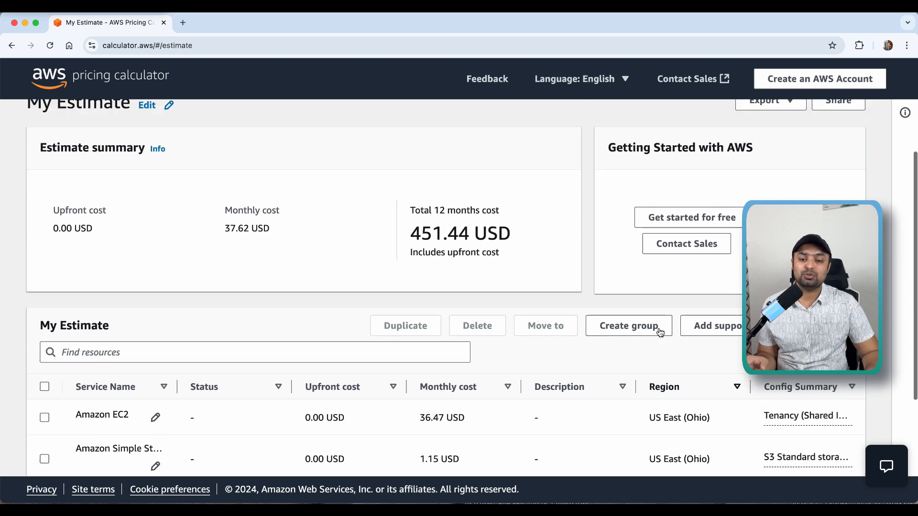
scroll(418, 190, down, 2)
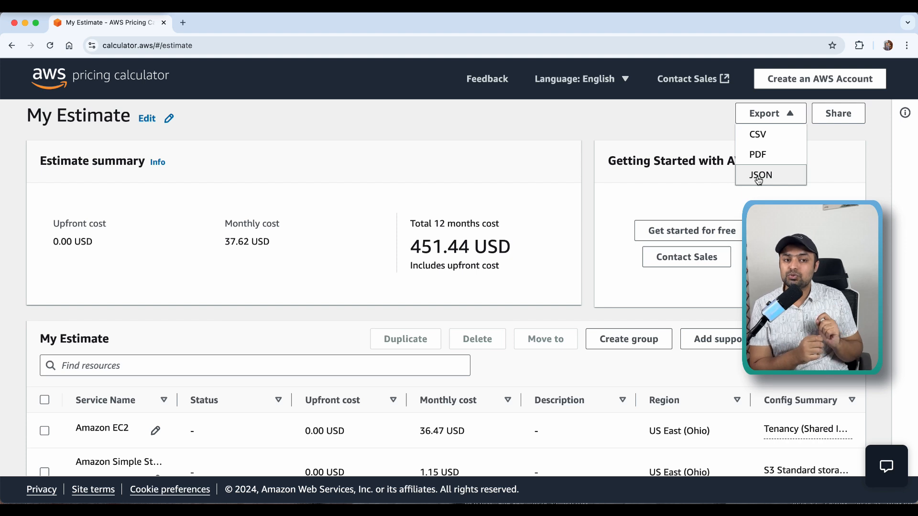
click(322, 132)
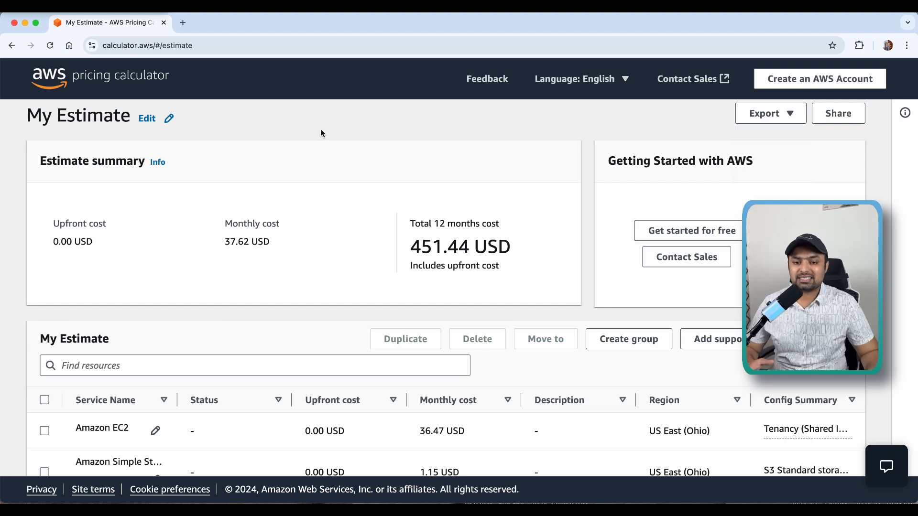